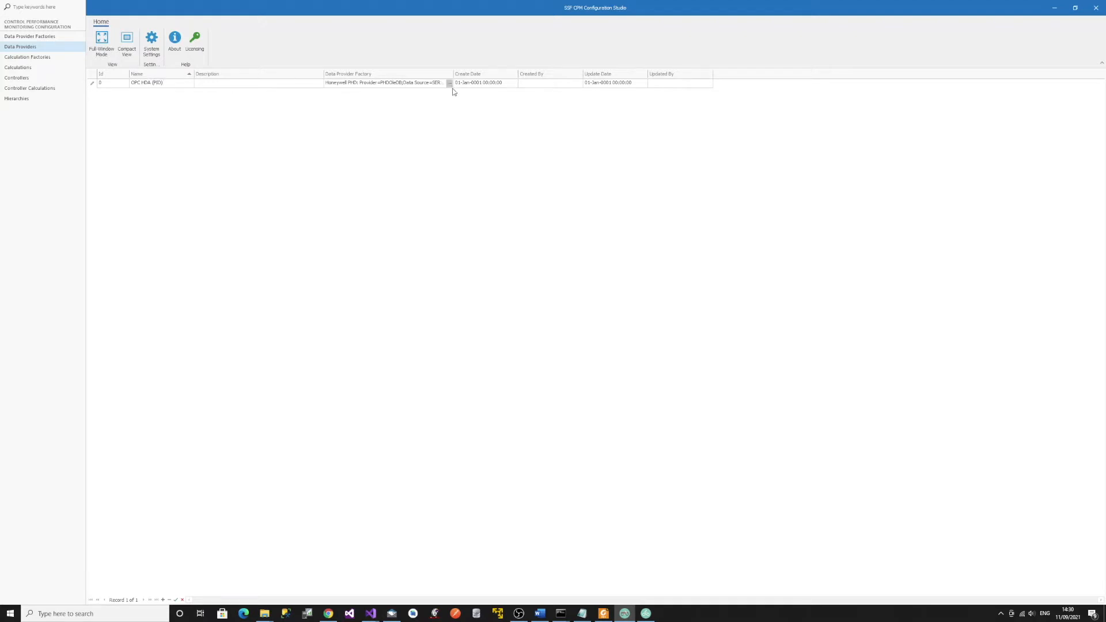
Set the OPC HDA (PID) provider's factory to OPC HDA with connection string opchda://localhost/SSF.CPM.OPCHDA.Simulation.1.
{"action": "left_click", "coordinate": [450, 84]}
{"action": "left_click", "coordinate": [652, 191]}
{"action": "left_click", "coordinate": [547, 203]}
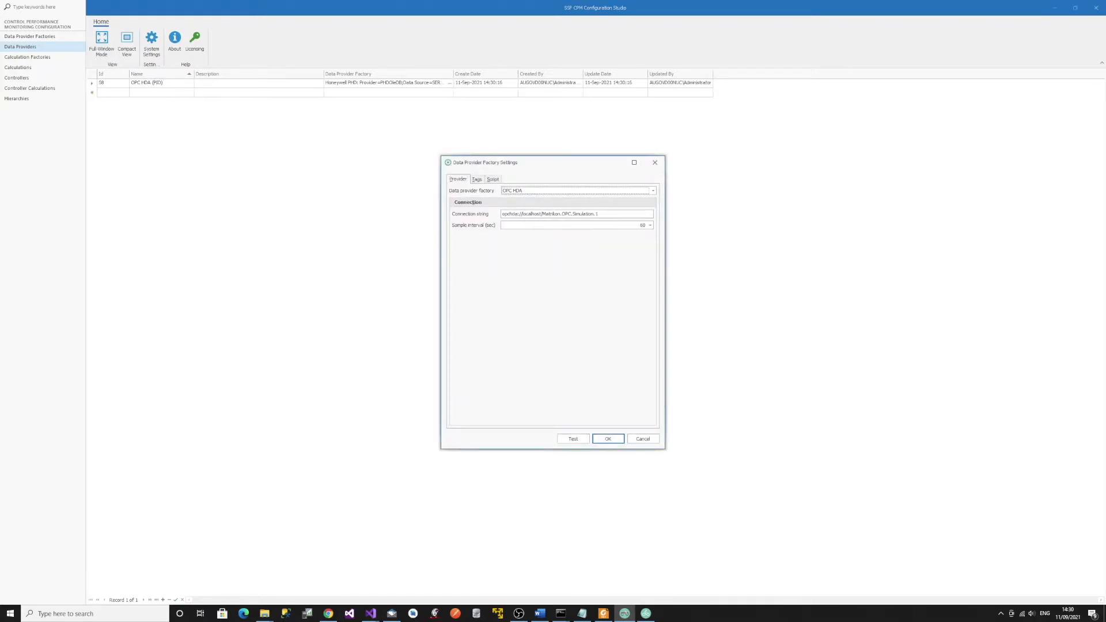
{"action": "left_click", "coordinate": [608, 216]}
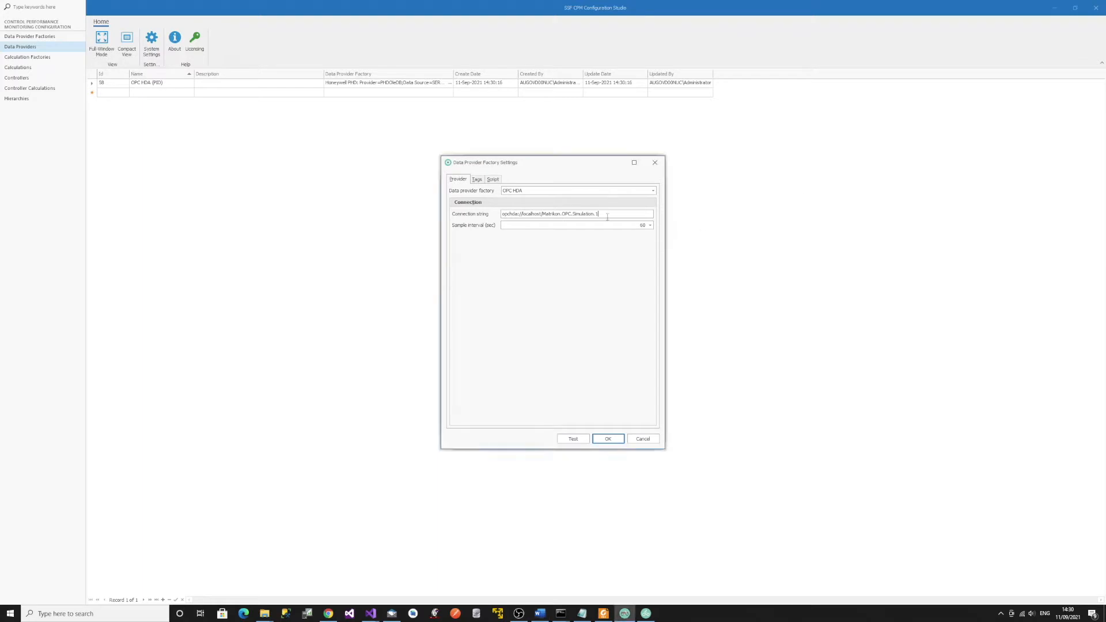
{"action": "key", "text": "ctrl+a"}
{"action": "key", "text": "BackSpace"}
{"action": "type", "text": "opchda://localhost/SSF.CPM.OPCHDA.Simulation.1"}
Delete all predefined tags from the data provider factory settings.
{"action": "left_click", "coordinate": [477, 179]}
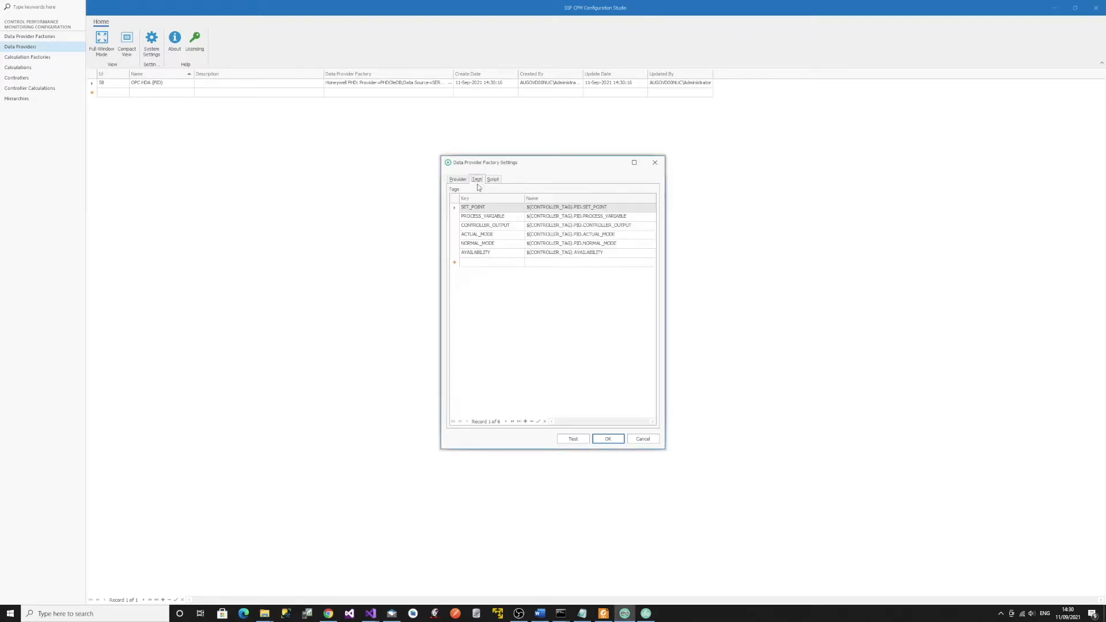
{"action": "left_click", "coordinate": [454, 200]}
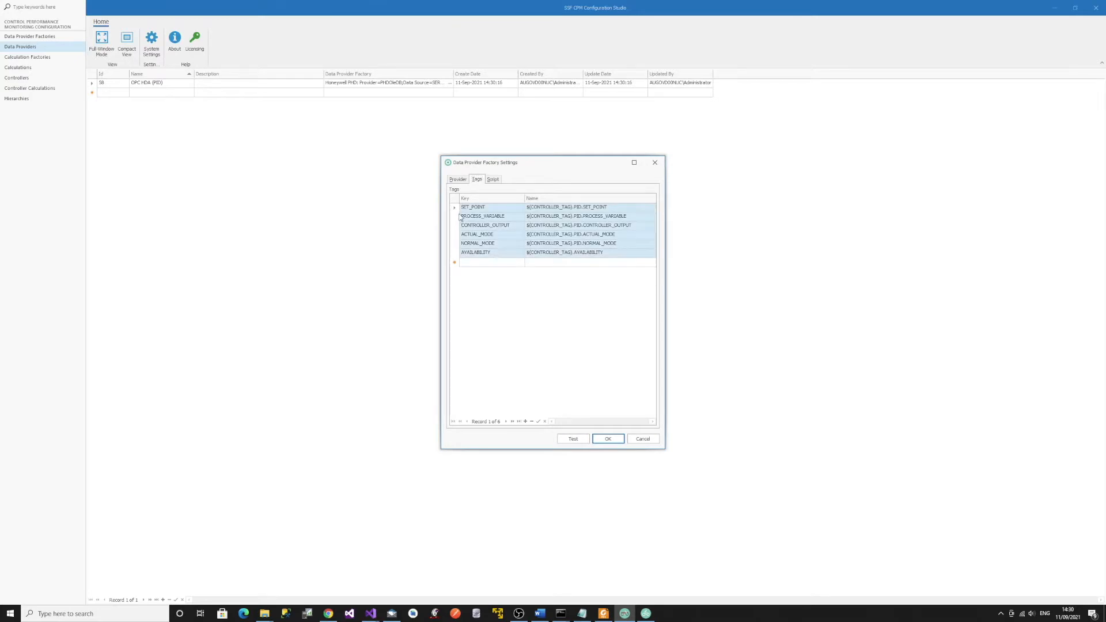
{"action": "key", "text": "Delete"}
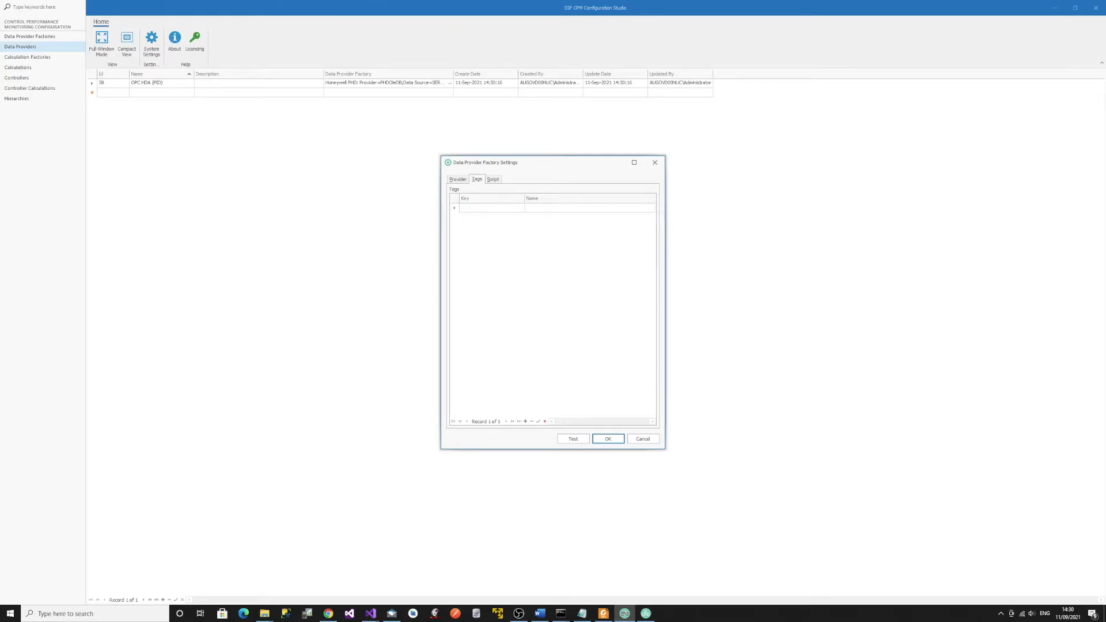
Add the tag SET_POINT with the name P$(CONTROLLER_TAG).PID.SP_P.
{"action": "left_click", "coordinate": [497, 206]}
{"action": "type", "text": "SET_POINT"}
{"action": "key", "text": "alt+Tab"}
{"action": "key", "text": "alt+Tab"}
{"action": "key", "text": "Tab"}
{"action": "type", "text": "P$(CONTROLLER_TAG).PID.SP_P"}
Add the tag PROCESS_VARIABLE with the name P$(CONTROLLER_TAG).PID.PV_P.
{"action": "key", "text": "alt+Tab"}
{"action": "key", "text": "alt+Tab"}
{"action": "key", "text": "Tab"}
{"action": "type", "text": "PROCESS_VARIABLE"}
{"action": "key", "text": "alt+Tab"}
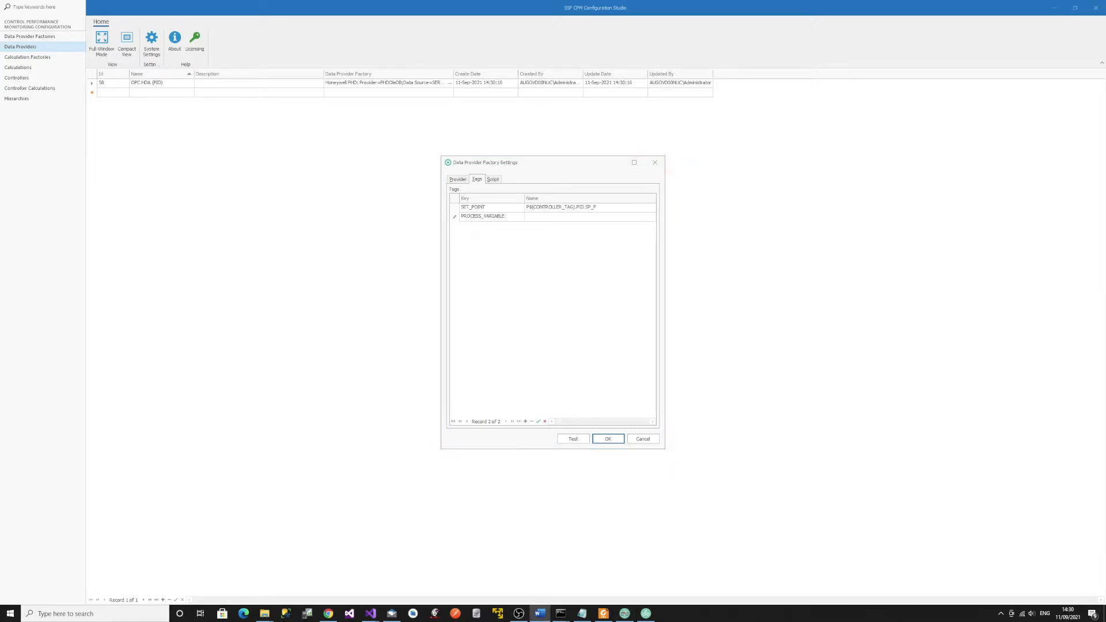
{"action": "key", "text": "alt+Tab"}
{"action": "key", "text": "Tab"}
{"action": "type", "text": "P$(CONTROLLER_TAG).PID.PV_P"}
Add the tag CONTROLLER_OUTPUT with the name P$(CONTROLLER_TAG).PID.OP_P.
{"action": "key", "text": "alt+Tab"}
{"action": "left_click", "coordinate": [477, 228]}
{"action": "type", "text": "CONTROLLER_OUTPUT"}
{"action": "key", "text": "alt+Tab"}
{"action": "key", "text": "alt+Tab"}
{"action": "key", "text": "Tab"}
{"action": "type", "text": "P$(CONTROLLER_TAG).PID.OP_P"}
Add the tag ACTUAL_MODE with the name P$(CONTROLLER_TAG).PID.MDE_P.
{"action": "key", "text": "alt+Tab"}
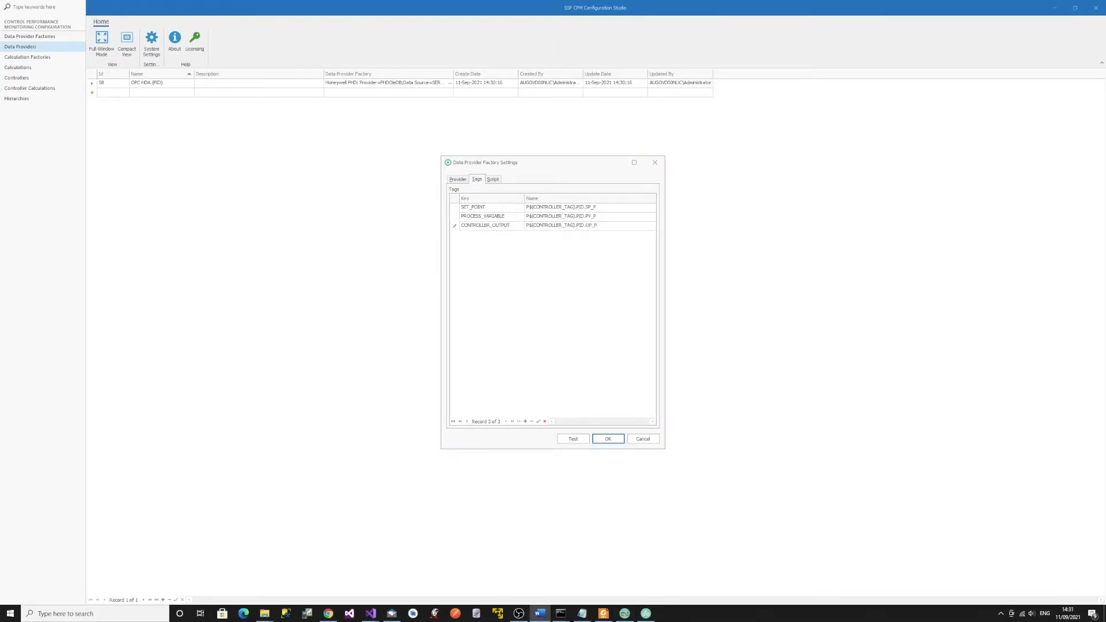
{"action": "left_click", "coordinate": [508, 236]}
{"action": "type", "text": "ACTUAL_MODE"}
{"action": "key", "text": "alt+Tab"}
{"action": "key", "text": "alt+Tab"}
{"action": "key", "text": "Tab"}
{"action": "type", "text": "P$(CONTROLLER_TAG).PID.MDE_P"}
Add the tag NORMAL_MODE with the name P$(CONTROLLER_TAG).PID.NORMMDE_P.
{"action": "key", "text": "alt+Tab"}
{"action": "left_click", "coordinate": [478, 244]}
{"action": "type", "text": "NORMAL_MODE"}
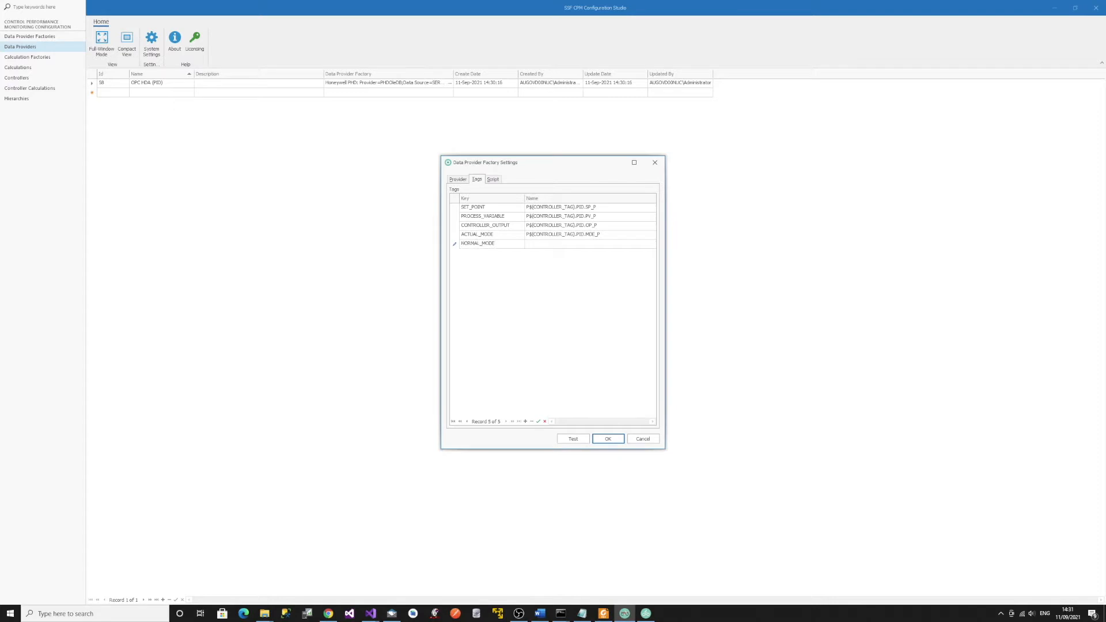
{"action": "key", "text": "alt+Tab"}
{"action": "key", "text": "alt+Tab"}
{"action": "key", "text": "Tab"}
{"action": "type", "text": "P$(CONTROLLER_TAG).PID.NORMMDE_P"}
Add the tag ACTUAL_MODE_ATTRIBUTE with the name P$(CONTROLLER_TAG).PID.MODATR_P.
{"action": "key", "text": "alt+Tab"}
{"action": "left_click", "coordinate": [494, 253]}
{"action": "type", "text": "ACTUAL_MODE_ATTRIBUTE"}
{"action": "key", "text": "alt+Tab"}
{"action": "key", "text": "alt+Tab"}
{"action": "key", "text": "Tab"}
{"action": "type", "text": "P$(CONTROLLER_TAG).PID.MODATR_P"}
Add the tag NORMAL_MODE_ATTRIBUTE with the name P$(CONTROLLER_TAG).PID.NORMMODATR_P.
{"action": "key", "text": "alt+Tab"}
{"action": "key", "text": "alt+Tab"}
{"action": "left_click", "coordinate": [470, 264]}
{"action": "type", "text": "NORMAL_MODE_ATTRIBUTE"}
{"action": "key", "text": "alt+Tab"}
{"action": "key", "text": "alt+Tab"}
{"action": "key", "text": "Tab"}
{"action": "type", "text": "P$(CONTROLLER_TAG).PID.NORMMODATR_P"}
Add the tag INITIALISATION_MANUAL with the name P$(CONTROLLER_TAG).PID.INIT_P.
{"action": "key", "text": "alt+Tab"}
{"action": "key", "text": "alt+Tab"}
{"action": "left_click", "coordinate": [507, 273]}
{"action": "type", "text": "INITIALISATION_MANUAL"}
{"action": "key", "text": "alt+Tab"}
{"action": "key", "text": "alt+Tab"}
{"action": "key", "text": "Tab"}
{"action": "type", "text": "P$(CONTROLLER_TAG).PID.INIT_P"}
Add the tag AVAILABILITY with the name P$(CONTROLLER_TAG)M.AVAILABLE_P.
{"action": "key", "text": "alt+Tab"}
{"action": "key", "text": "alt+Tab"}
{"action": "left_click", "coordinate": [491, 282]}
{"action": "type", "text": "AVAILABILITY"}
{"action": "key", "text": "alt+Tab"}
{"action": "left_click", "coordinate": [561, 279]}
{"action": "type", "text": "P$(CONTROLLER_TAG)M.AVAILABLE_P"}
Replace the data provider's whole C# translation script with the Translator class script copied from the text editor.
{"action": "key", "text": "alt+Tab"}
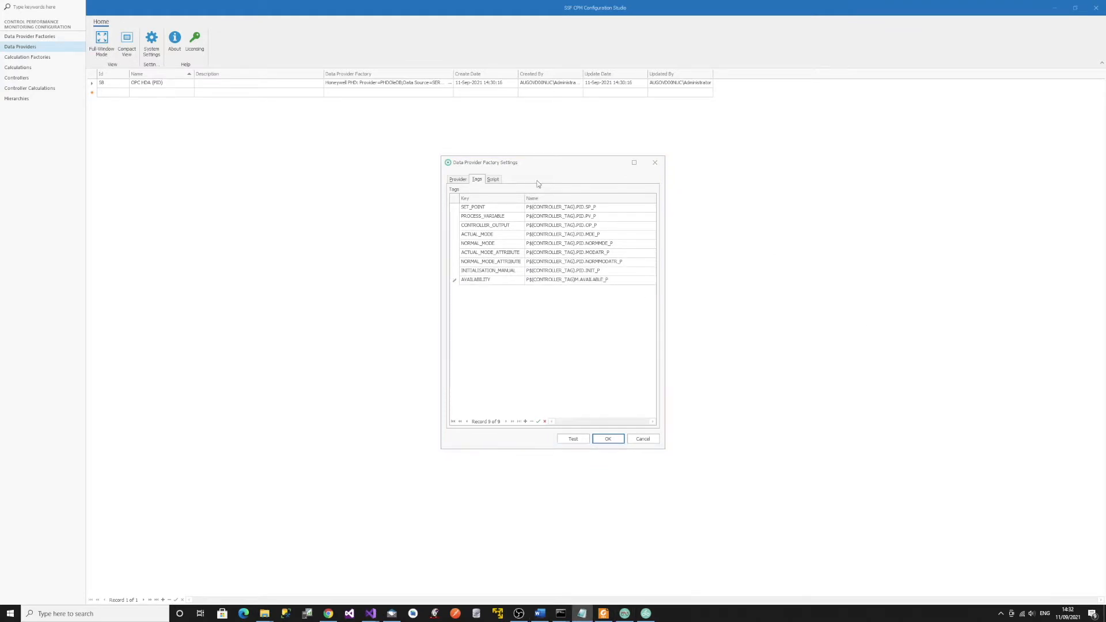
{"action": "left_click", "coordinate": [493, 180]}
{"action": "key", "text": "ctrl+a"}
{"action": "key", "text": "Delete"}
{"action": "key", "text": "ctrl+v"}
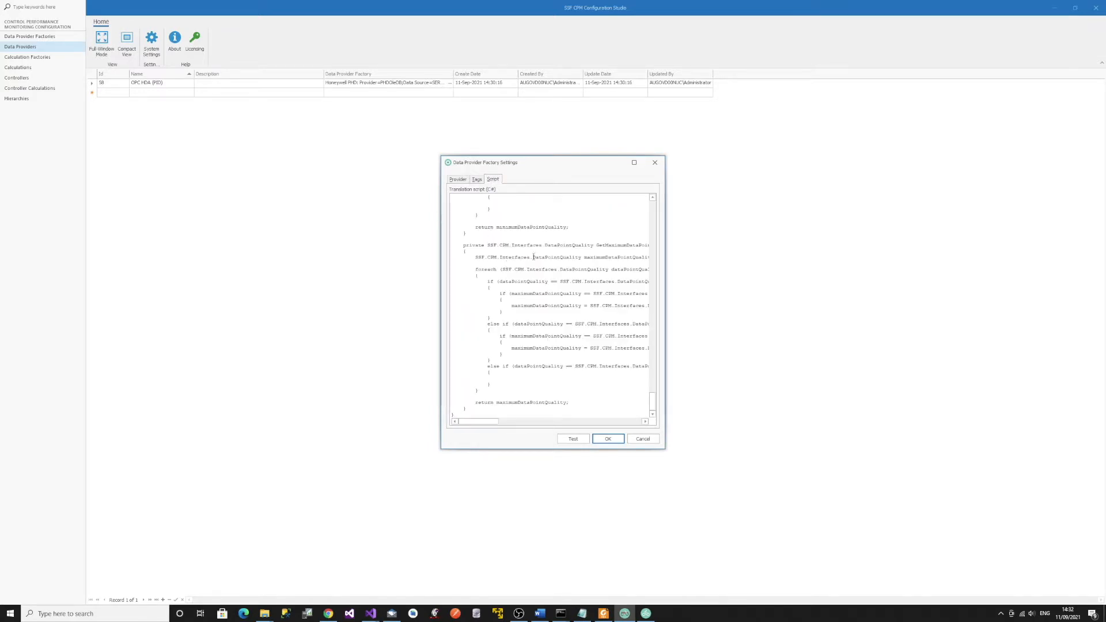
{"action": "key", "text": "ctrl+Home"}
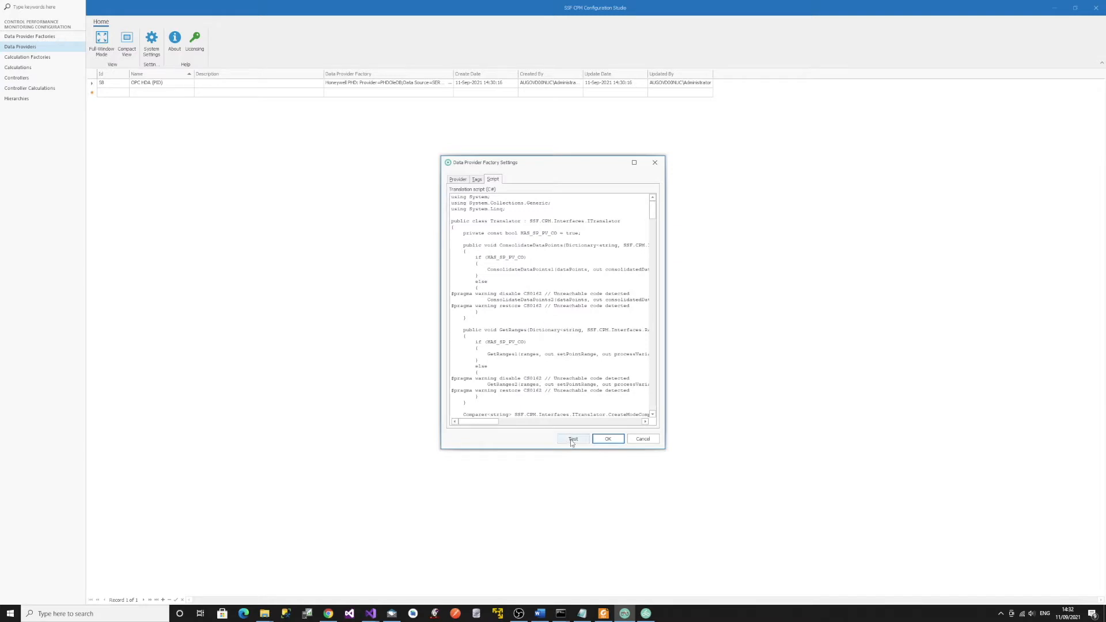
Test the data provider by retrieving trend data for controller tag 3200_FIC1013.
{"action": "left_click", "coordinate": [458, 180]}
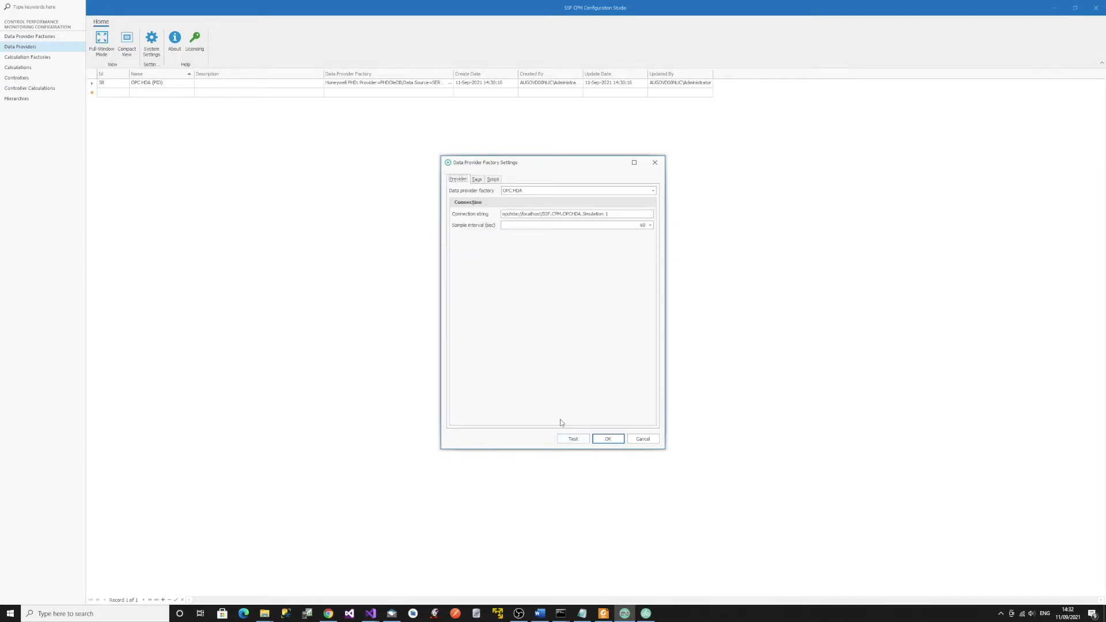
{"action": "left_click", "coordinate": [574, 439]}
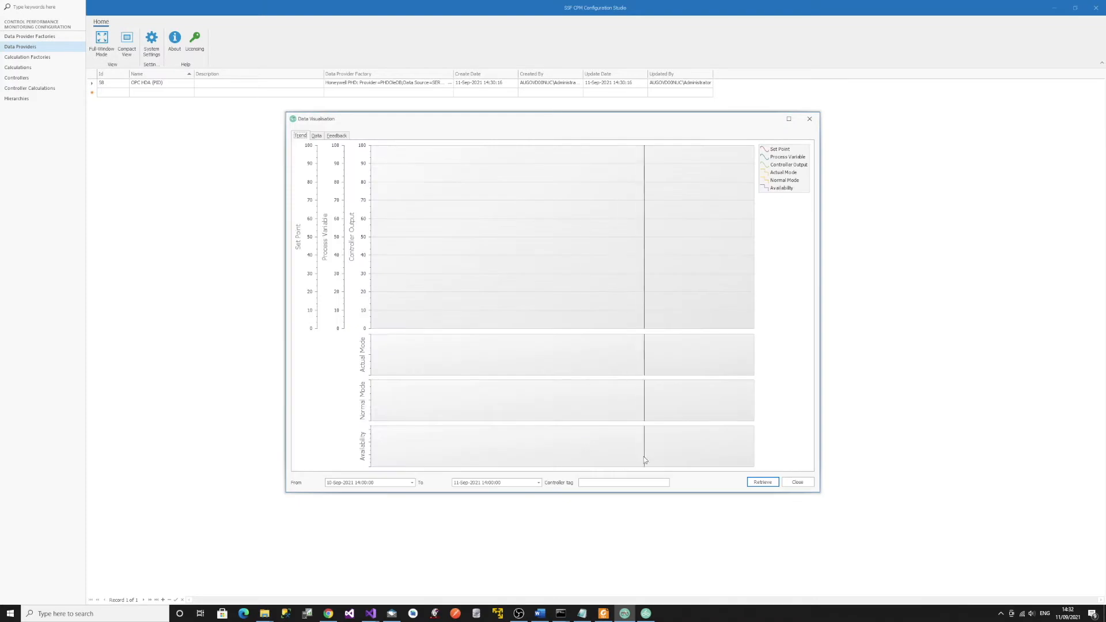
{"action": "type", "text": "3200_FIC1013"}
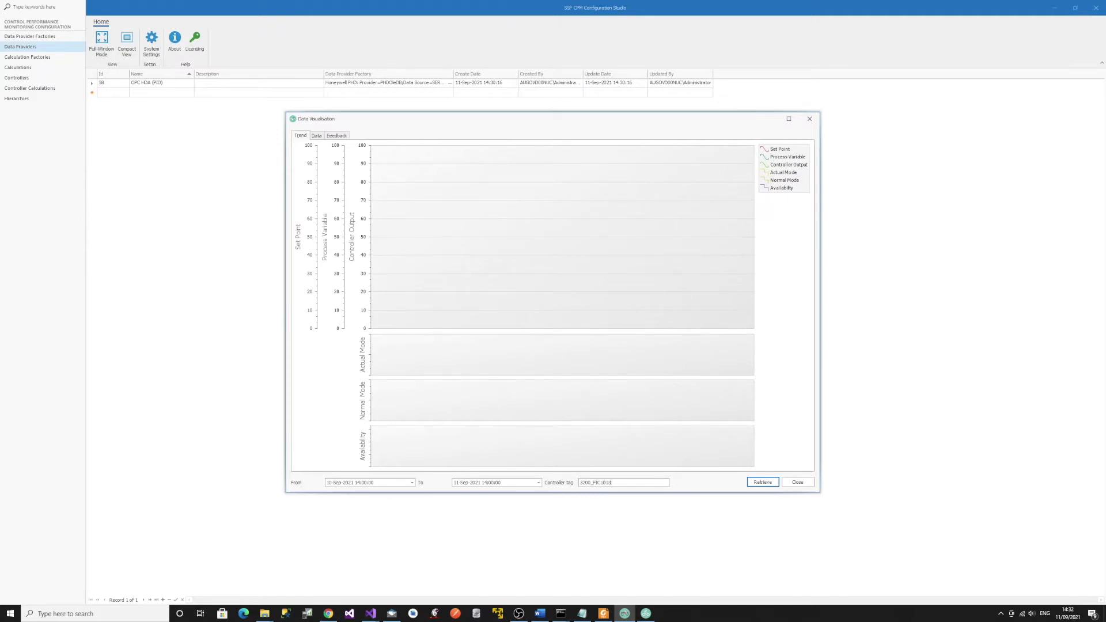
{"action": "left_click", "coordinate": [761, 480]}
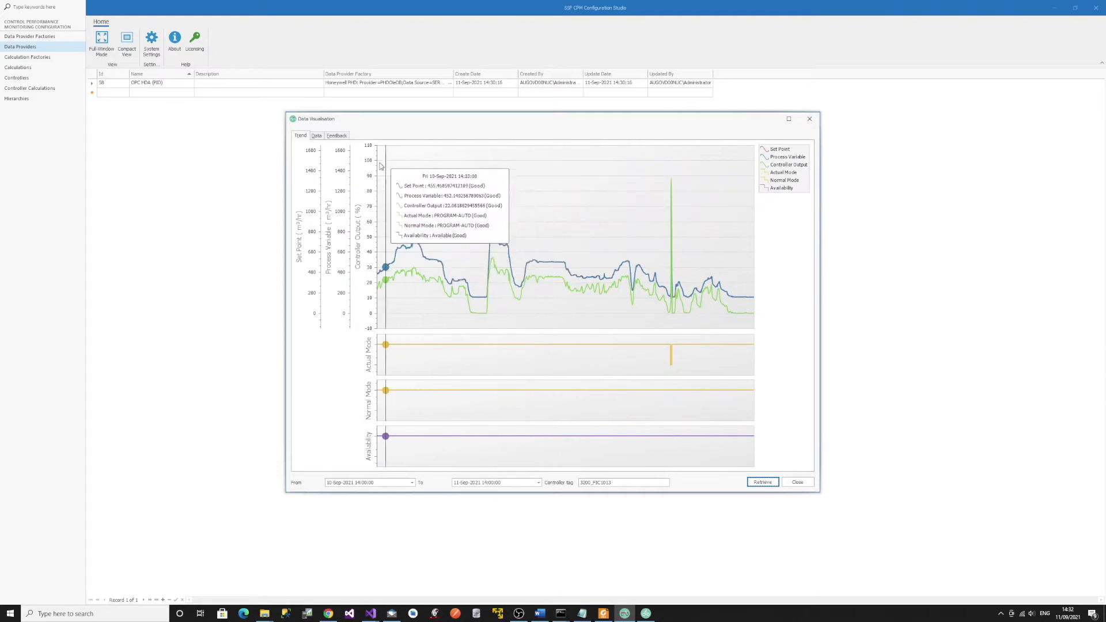
Examine the retrieved data rows with wider Actual Mode and Normal Mode columns, and save the data provider settings.
{"action": "left_click", "coordinate": [317, 136]}
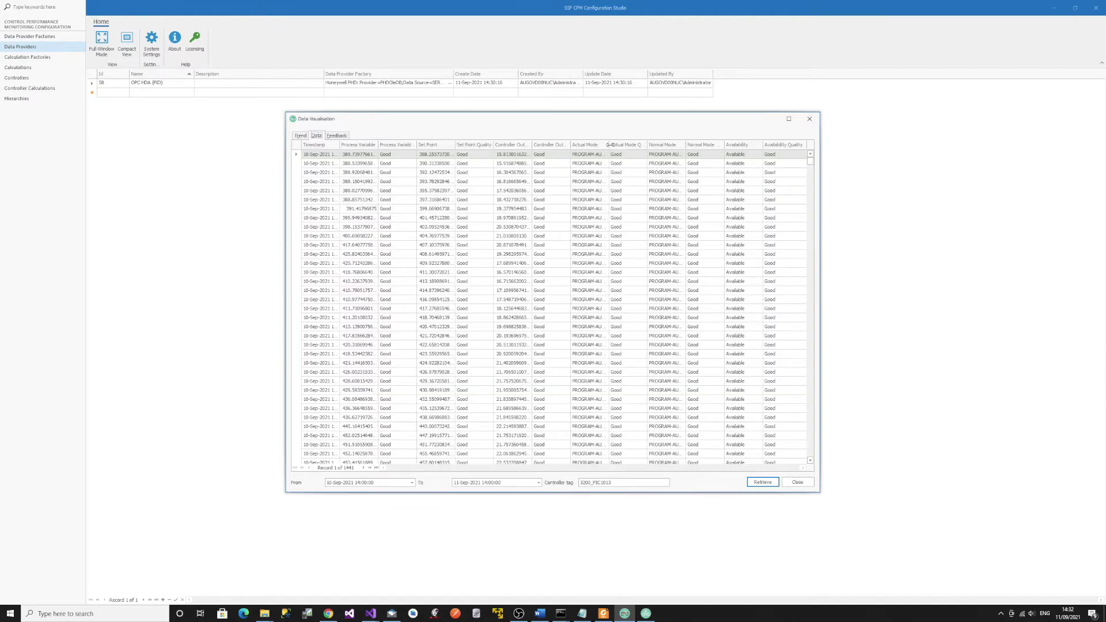
{"action": "left_click_drag", "start_coordinate": [610, 144], "coordinate": [634, 145]}
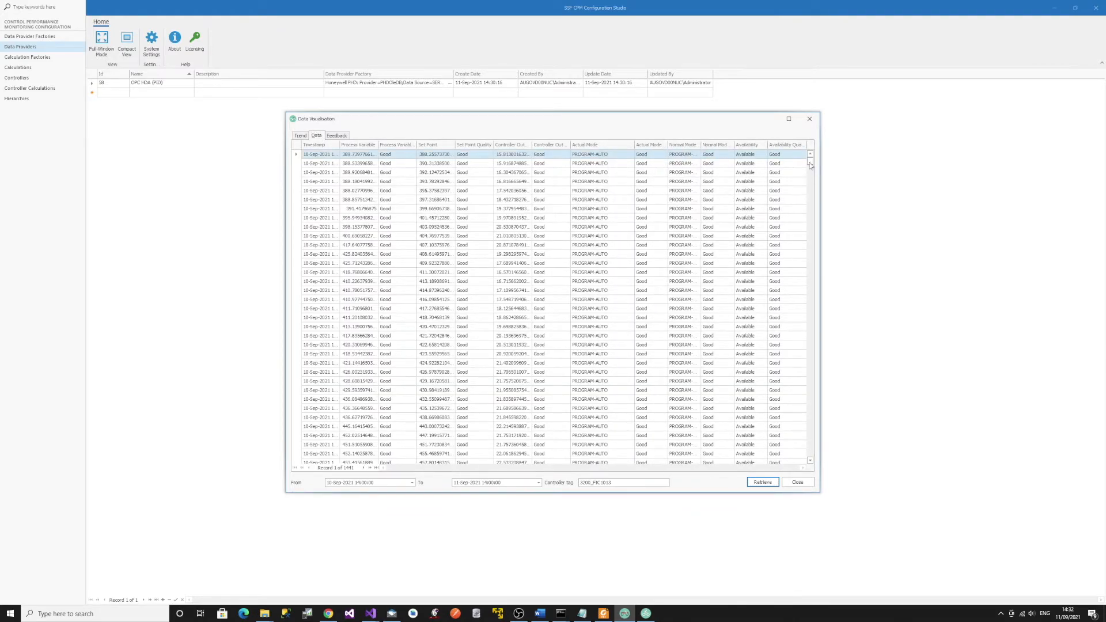
{"action": "left_click_drag", "start_coordinate": [811, 164], "coordinate": [817, 393]}
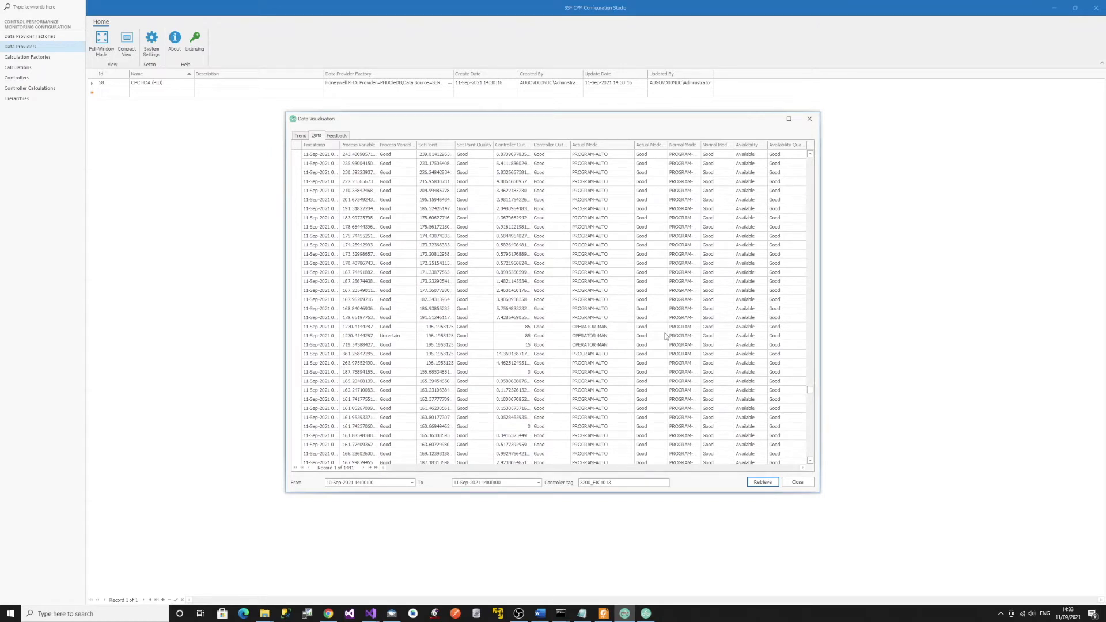
{"action": "left_click_drag", "start_coordinate": [701, 144], "coordinate": [737, 145]}
{"action": "left_click_drag", "start_coordinate": [809, 389], "coordinate": [811, 157]}
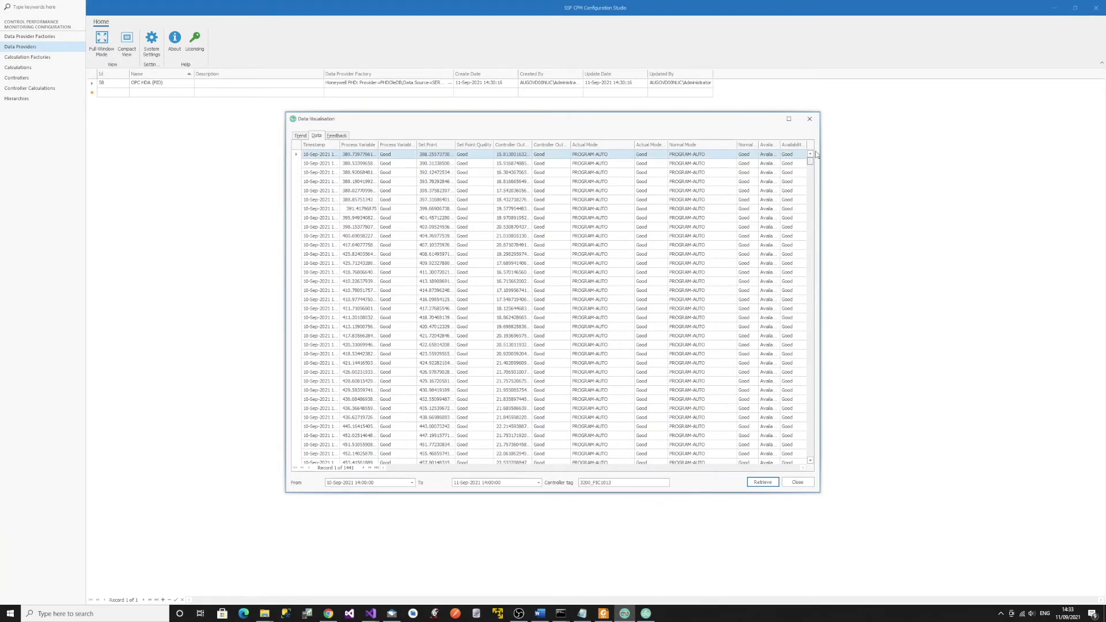
{"action": "left_click", "coordinate": [796, 483]}
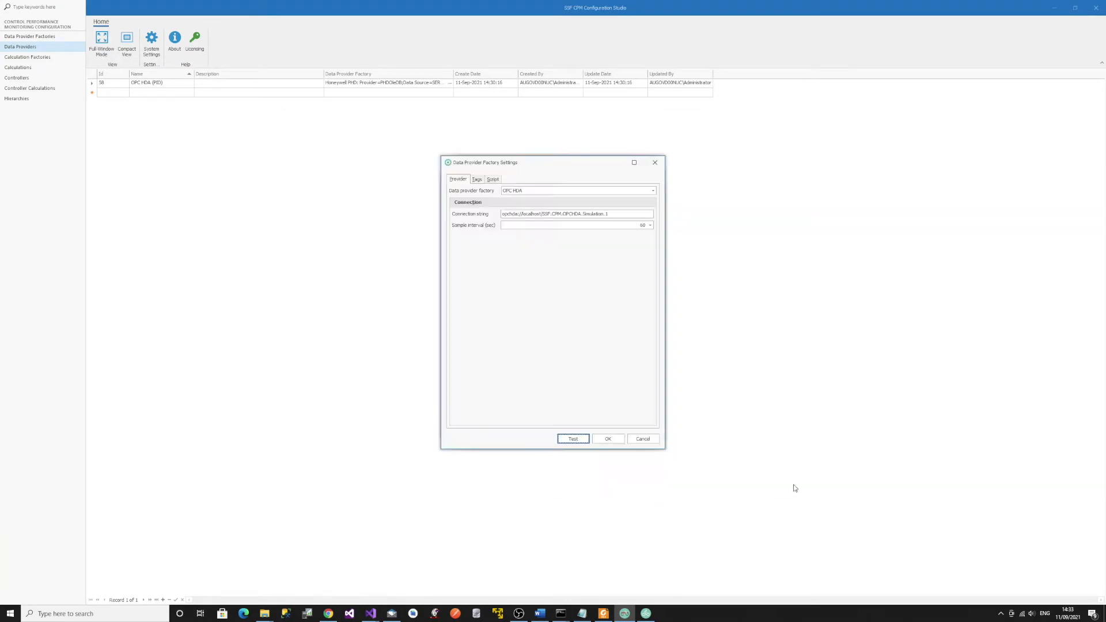
{"action": "left_click", "coordinate": [609, 439]}
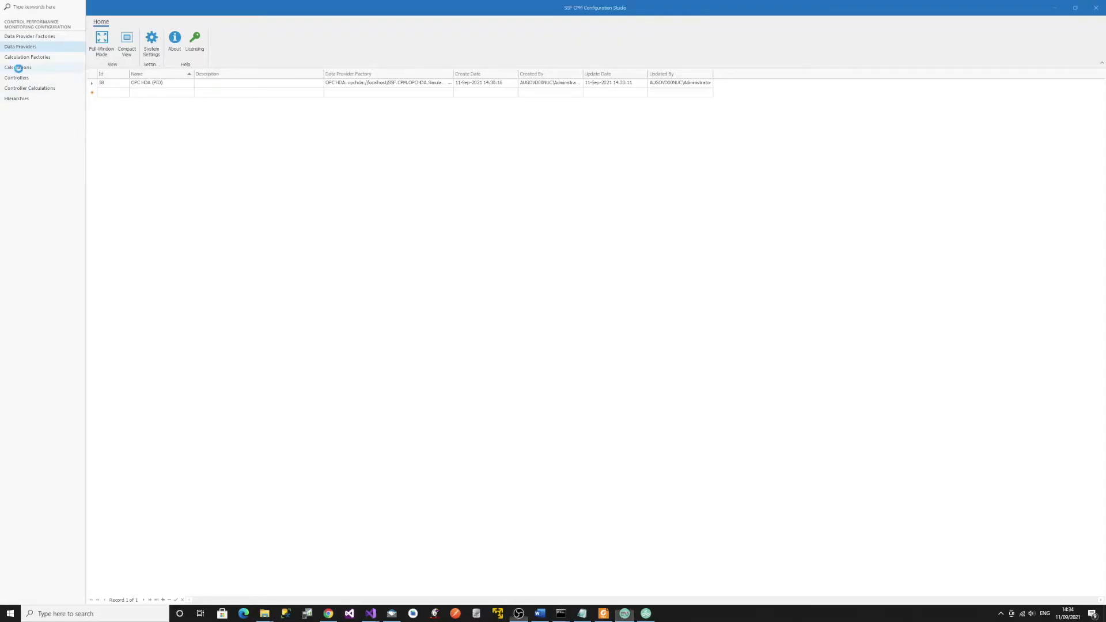
Create a calculation named Utilisation with the Utilisation factory, using good quality data only and excluding uncertain quality.
{"action": "left_click", "coordinate": [19, 69]}
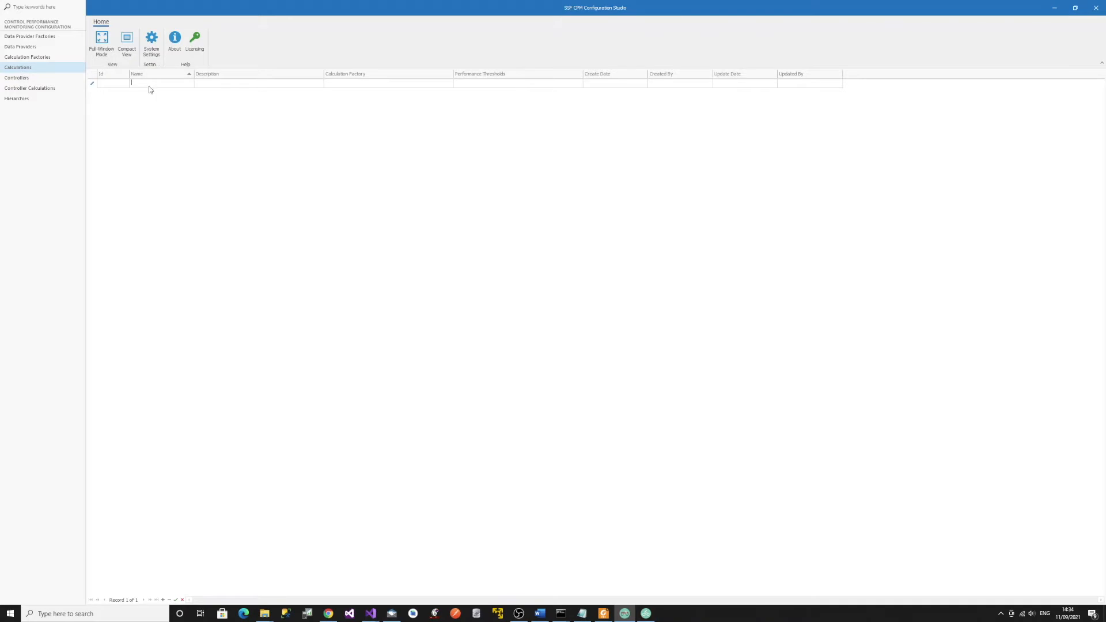
{"action": "type", "text": "Utilisation"}
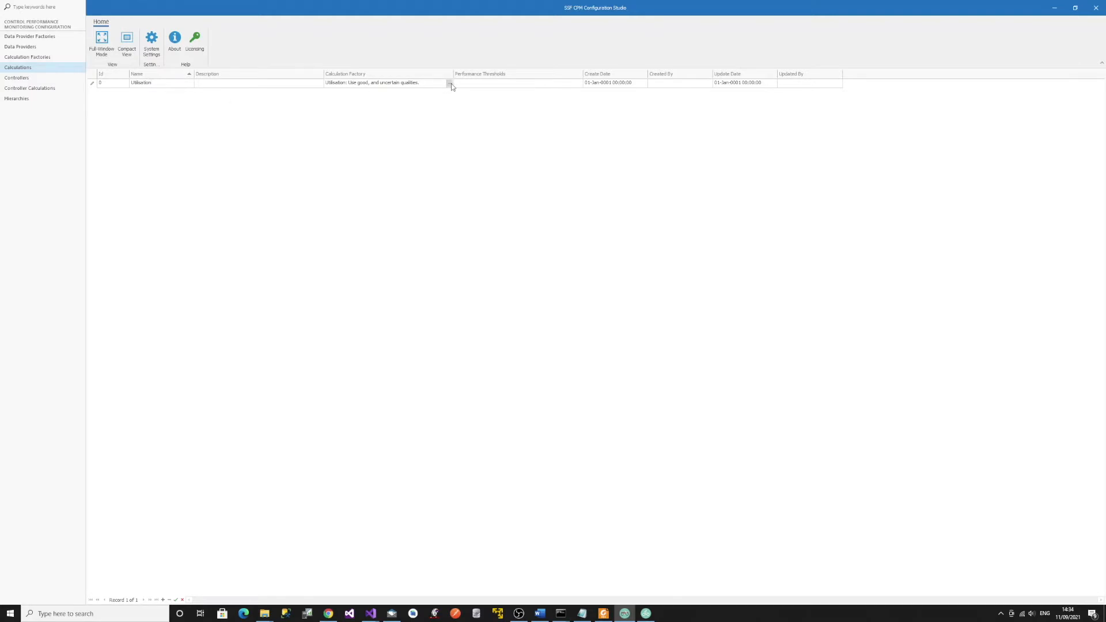
{"action": "left_click", "coordinate": [450, 84]}
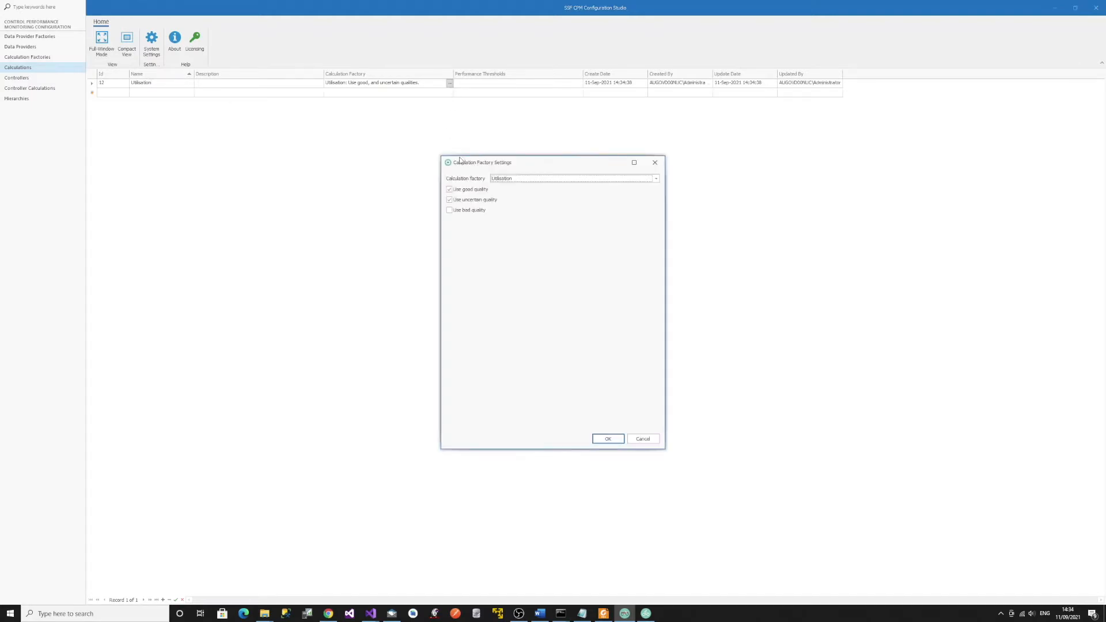
{"action": "left_click", "coordinate": [510, 200]}
{"action": "left_click", "coordinate": [608, 439]}
Add performance thresholds to the Utilisation calculation, with amber at 80 and green at 95.
{"action": "left_click", "coordinate": [578, 84]}
{"action": "left_click", "coordinate": [579, 84]}
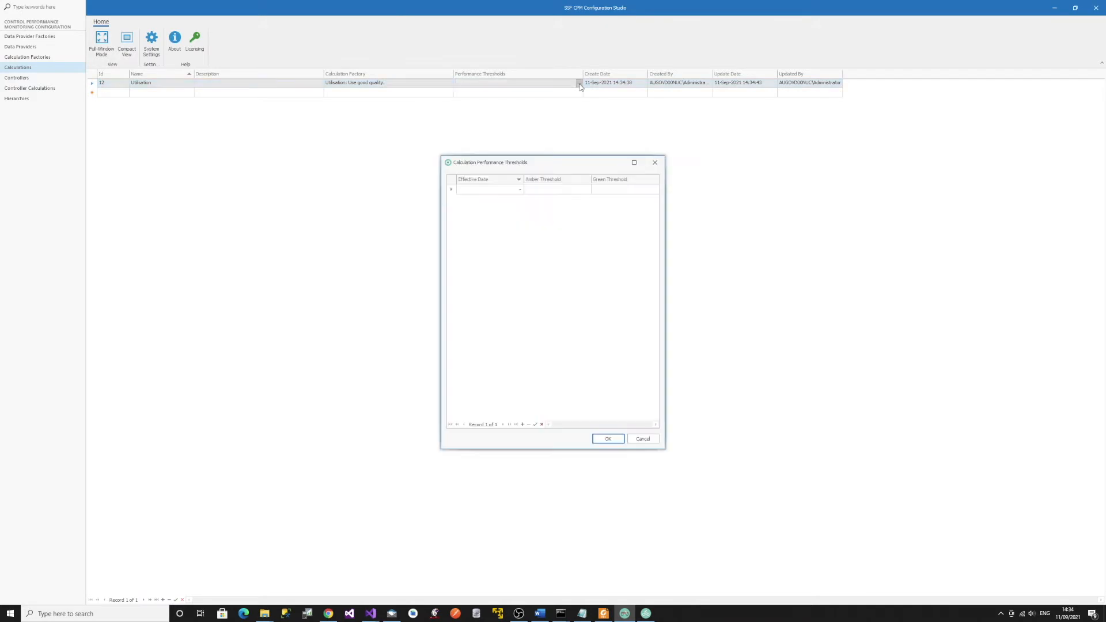
{"action": "type", "text": "80"}
{"action": "left_click", "coordinate": [595, 189]}
{"action": "left_click", "coordinate": [608, 440]}
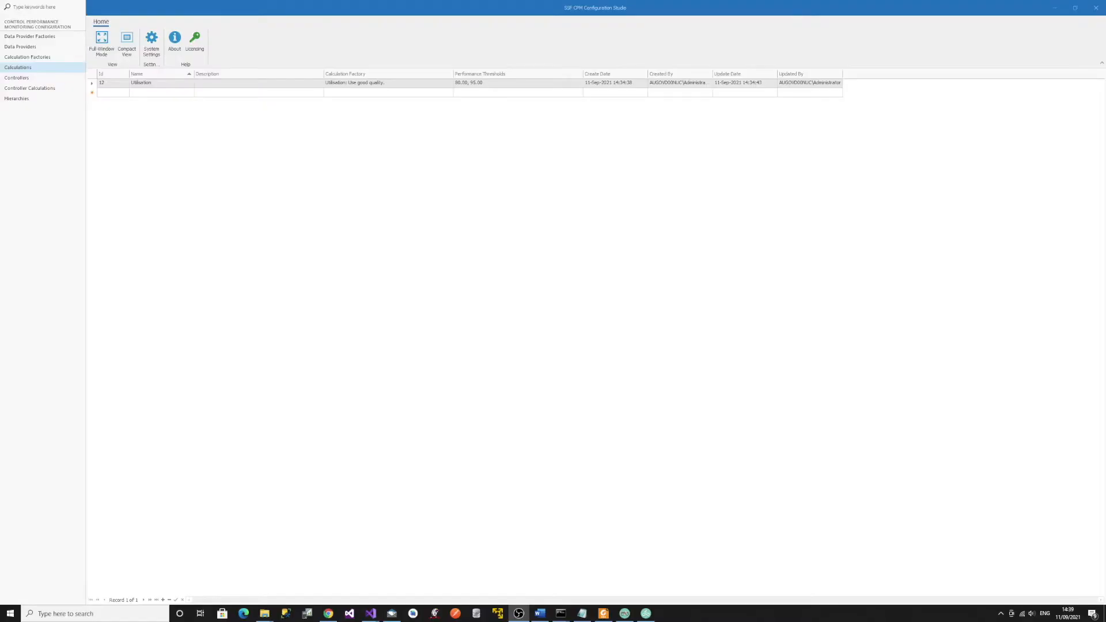
Add a controller with the tag 3200_FIC1002 and the OPC HDA (PID) data provider.
{"action": "left_click", "coordinate": [31, 79]}
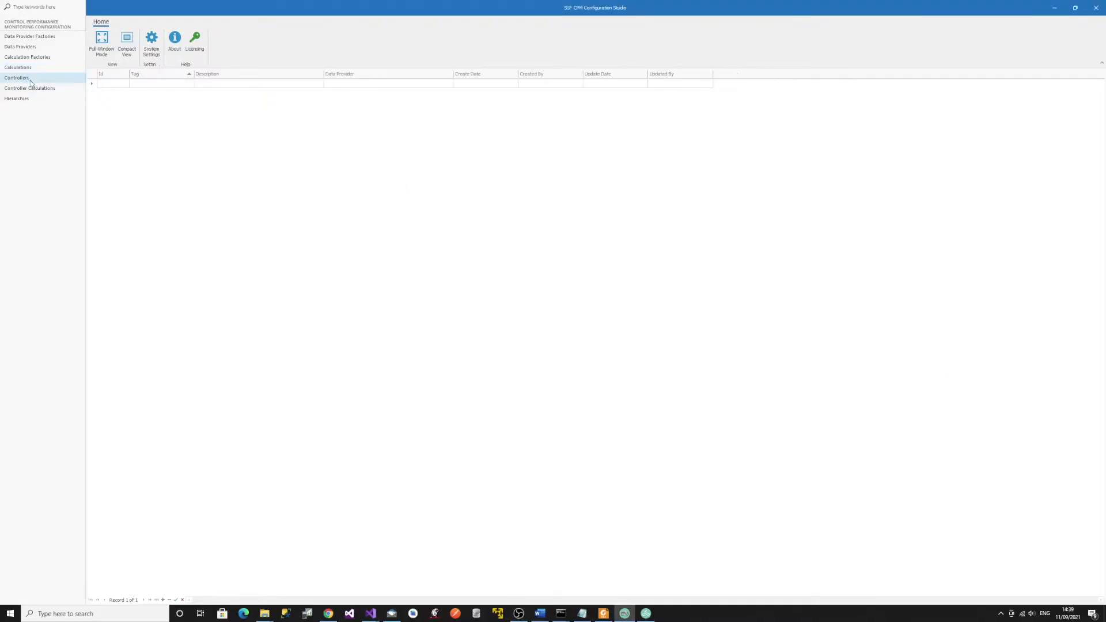
{"action": "left_click", "coordinate": [147, 84]}
{"action": "type", "text": "3200_FIC1002"}
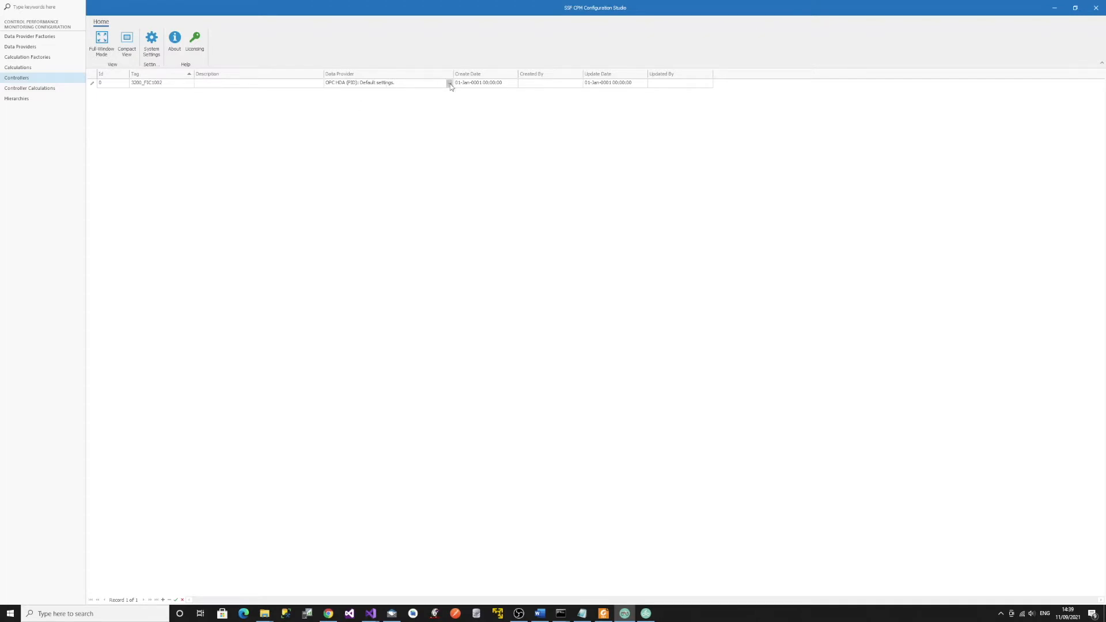
Test data retrieval for controller 3200_FIC1002, check its trend and data rows, and accept the default provider settings.
{"action": "left_click", "coordinate": [451, 86]}
{"action": "left_click", "coordinate": [575, 443]}
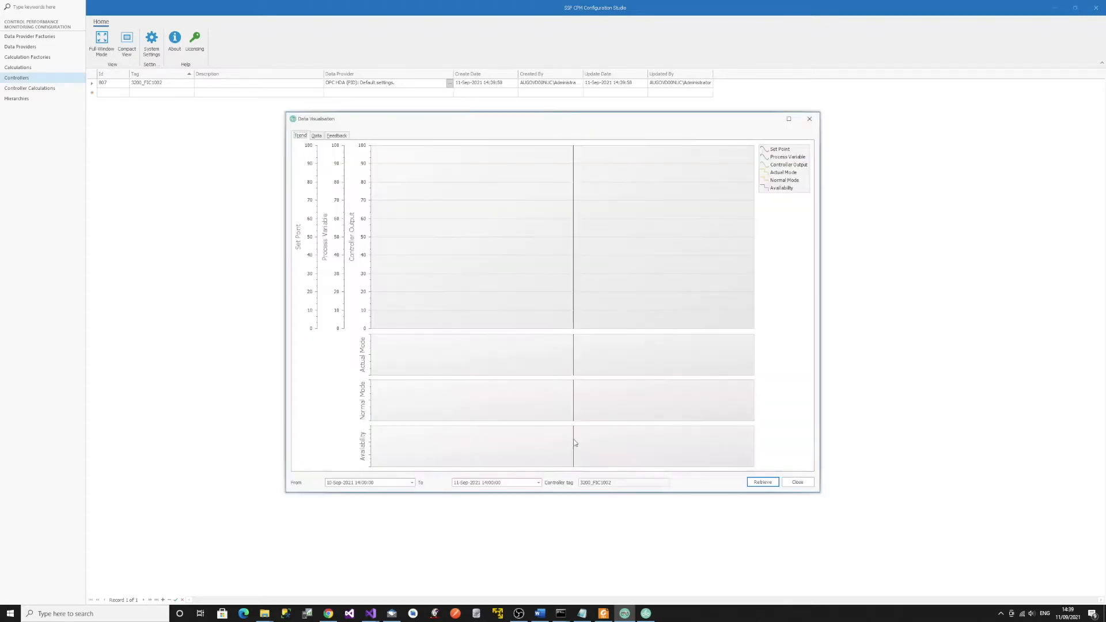
{"action": "left_click", "coordinate": [763, 483]}
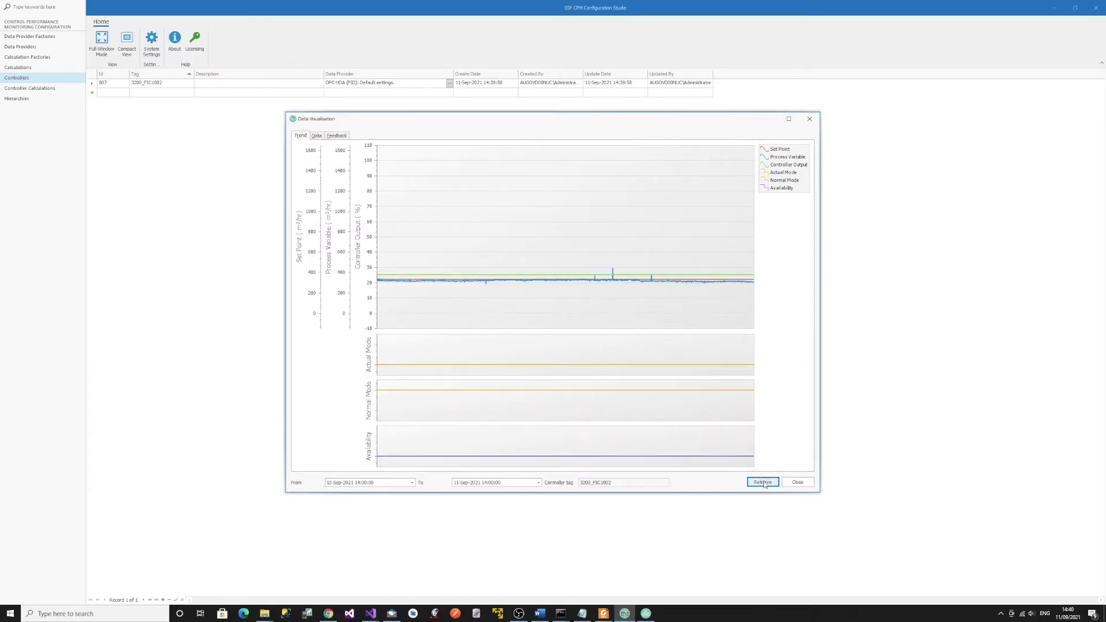
{"action": "left_click", "coordinate": [317, 136]}
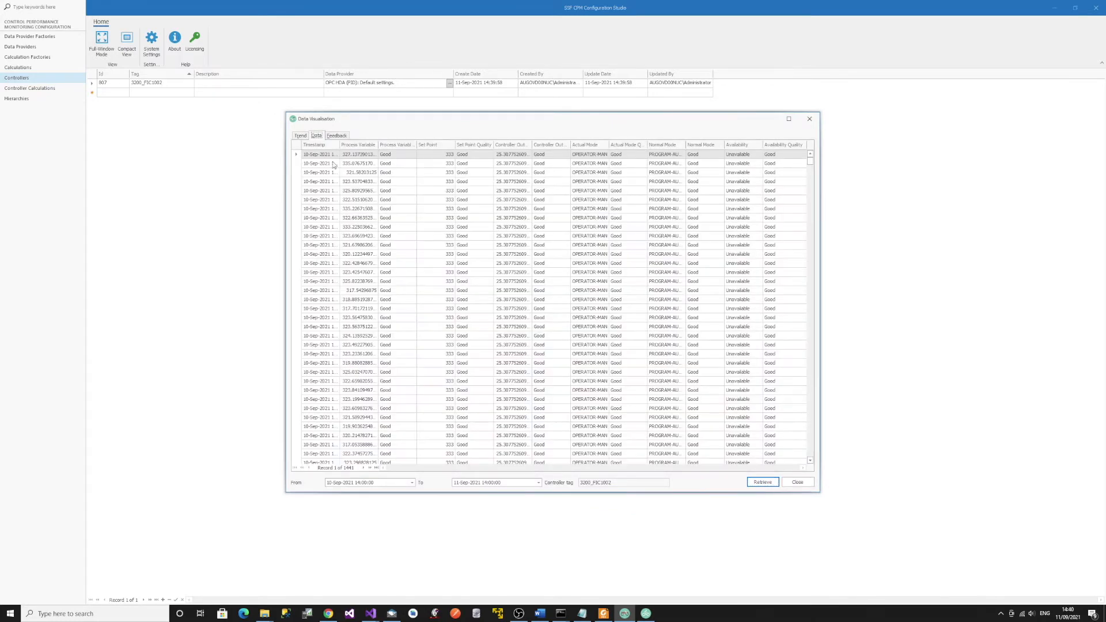
{"action": "left_click", "coordinate": [798, 483]}
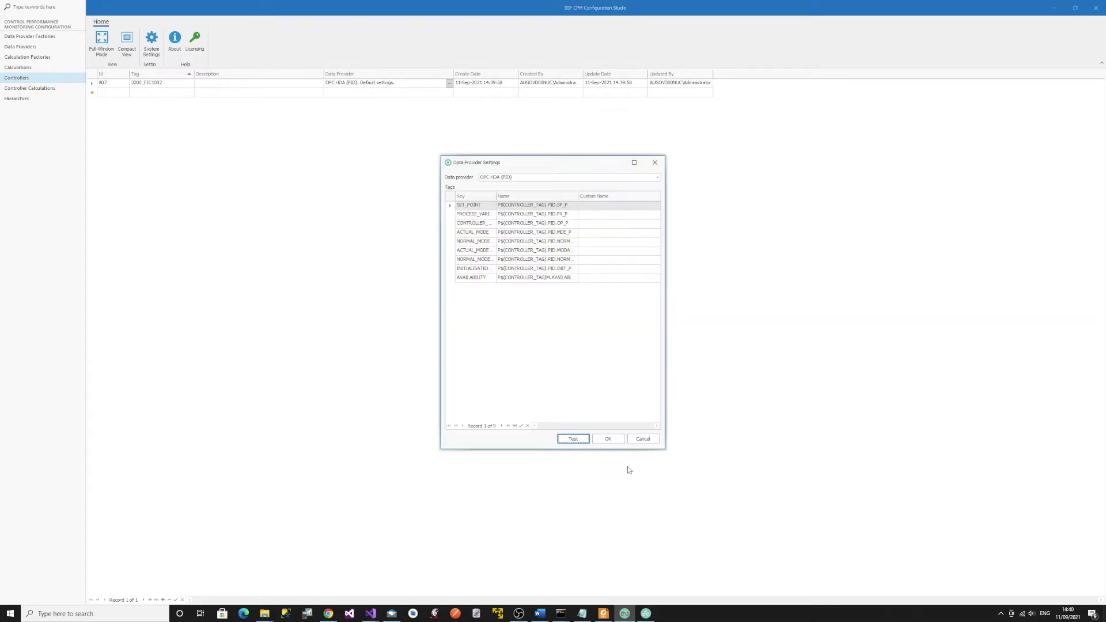
{"action": "left_click", "coordinate": [609, 441]}
Add a controller with the tag 3200_FIC1008, test its data retrieval, and accept the OPC HDA (PID) default settings.
{"action": "left_click", "coordinate": [164, 94]}
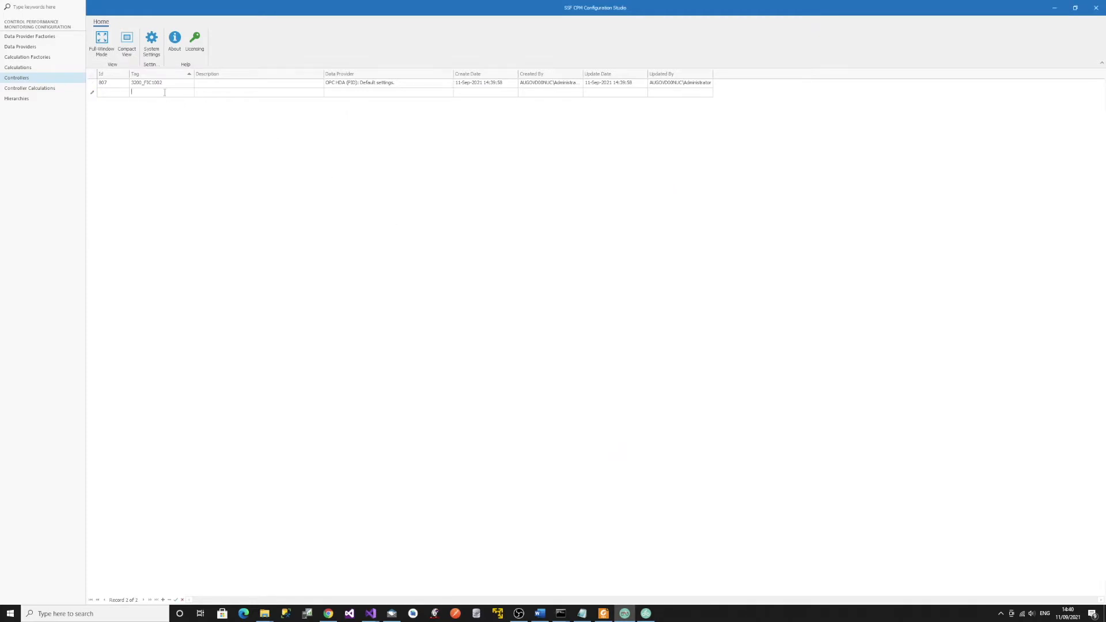
{"action": "type", "text": "3200_FIC1008"}
{"action": "left_click", "coordinate": [451, 93]}
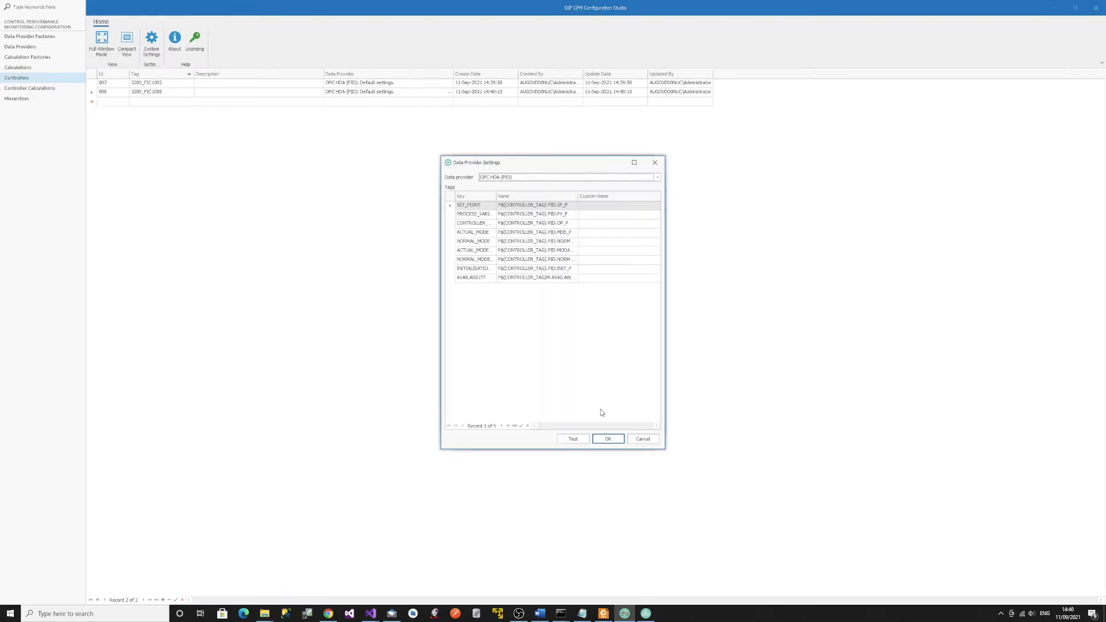
{"action": "left_click", "coordinate": [573, 439]}
{"action": "left_click", "coordinate": [762, 482]}
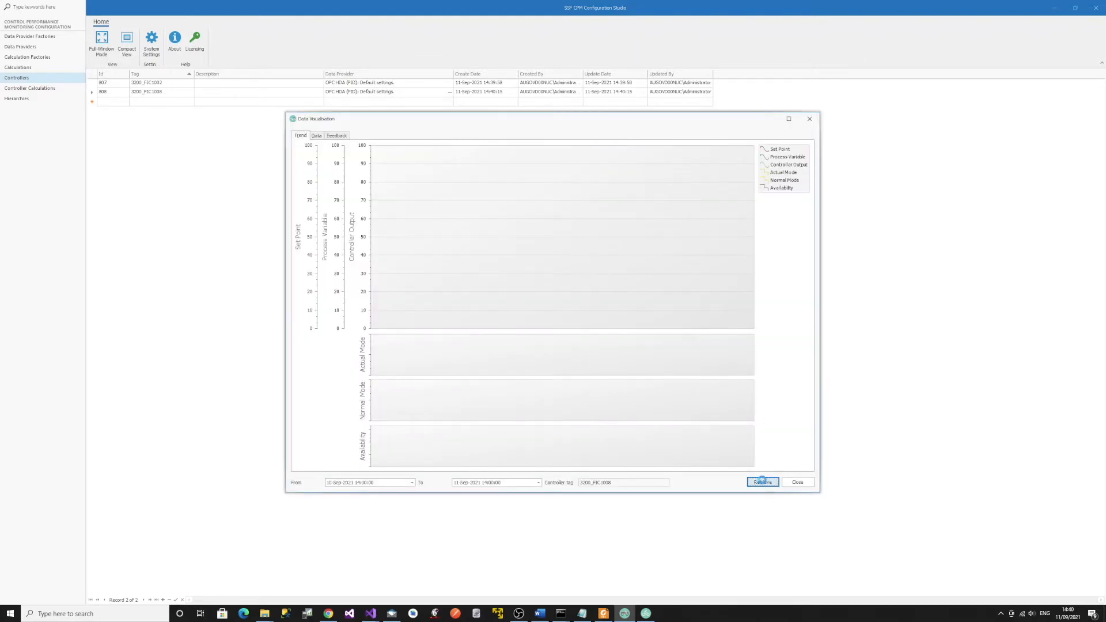
{"action": "left_click", "coordinate": [797, 482]}
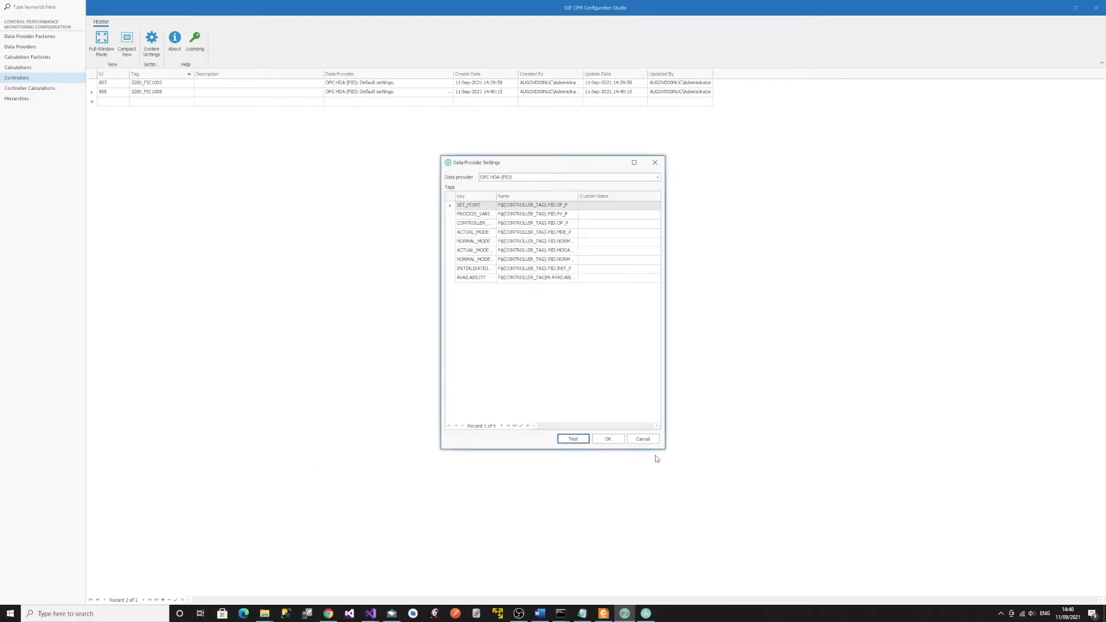
{"action": "left_click", "coordinate": [608, 439]}
Add a controller with the tag 3200_FIC1013, test its data retrieval, and accept the OPC HDA (PID) default settings.
{"action": "left_click", "coordinate": [165, 100]}
{"action": "type", "text": "3200_FIC101"}
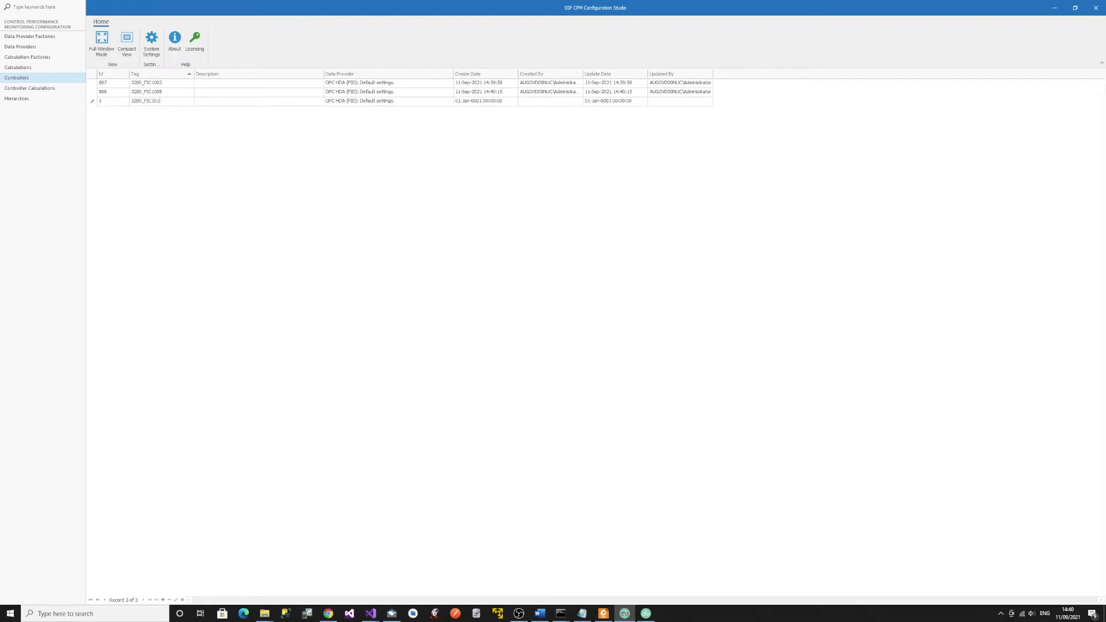
{"action": "left_click", "coordinate": [450, 103]}
{"action": "left_click", "coordinate": [450, 102]}
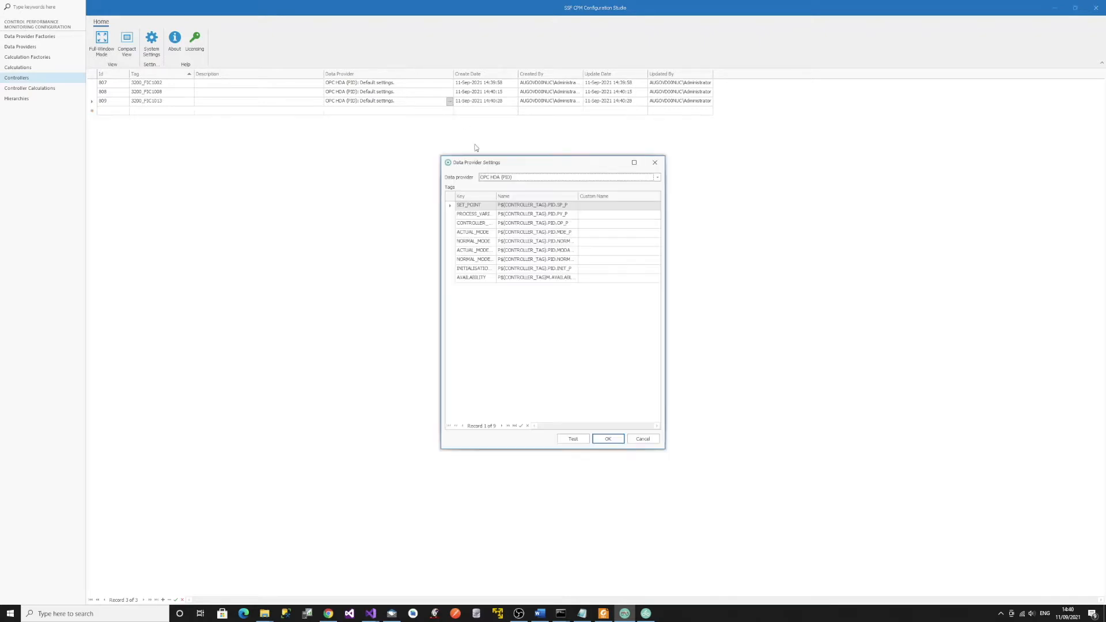
{"action": "left_click", "coordinate": [573, 443]}
{"action": "left_click", "coordinate": [764, 483]}
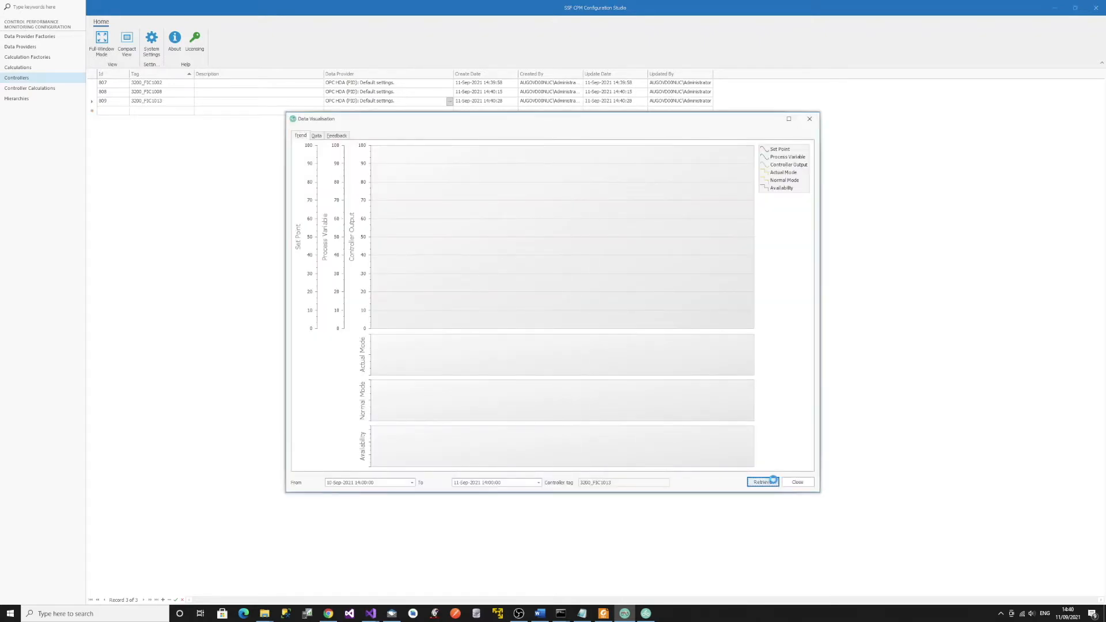
{"action": "left_click", "coordinate": [797, 484]}
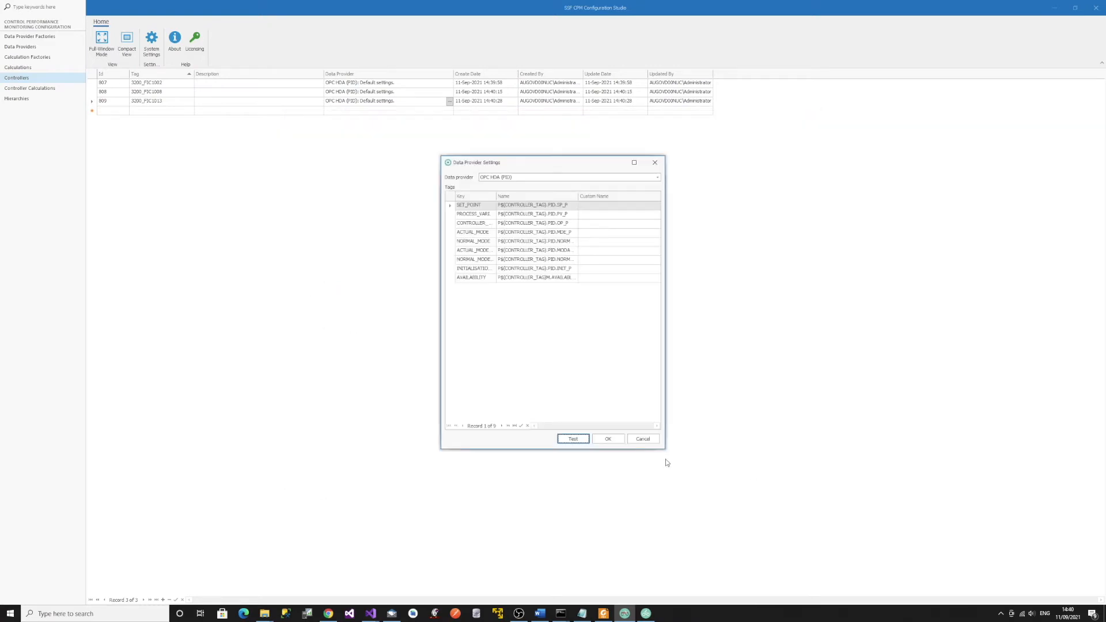
{"action": "left_click", "coordinate": [623, 442]}
Add a controller with the tag 3200_FIC1019, test its data retrieval, and accept the OPC HDA (PID) default settings.
{"action": "left_click", "coordinate": [160, 109]}
{"action": "type", "text": "3200_FIC"}
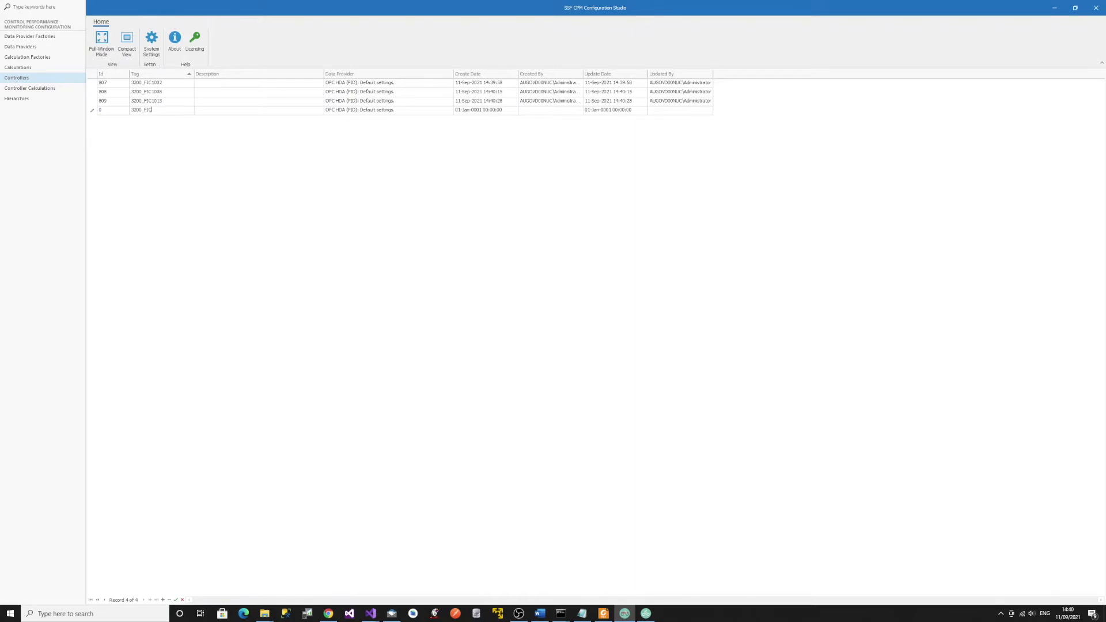
{"action": "type", "text": "1019"}
{"action": "left_click", "coordinate": [449, 110]}
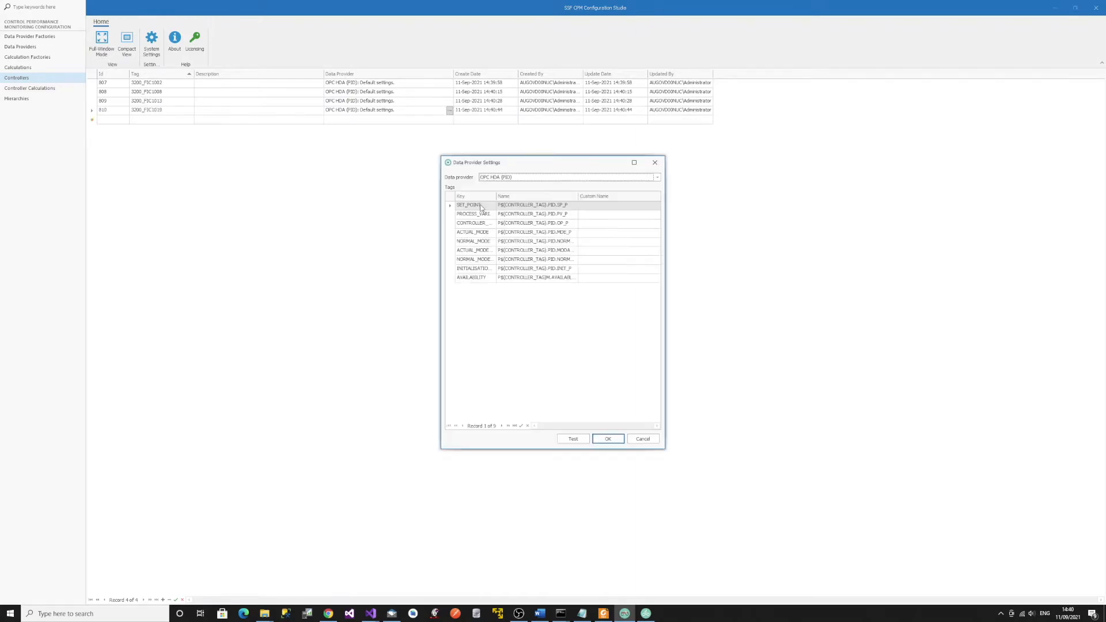
{"action": "left_click", "coordinate": [574, 441]}
{"action": "left_click", "coordinate": [757, 482]}
{"action": "left_click", "coordinate": [797, 482]}
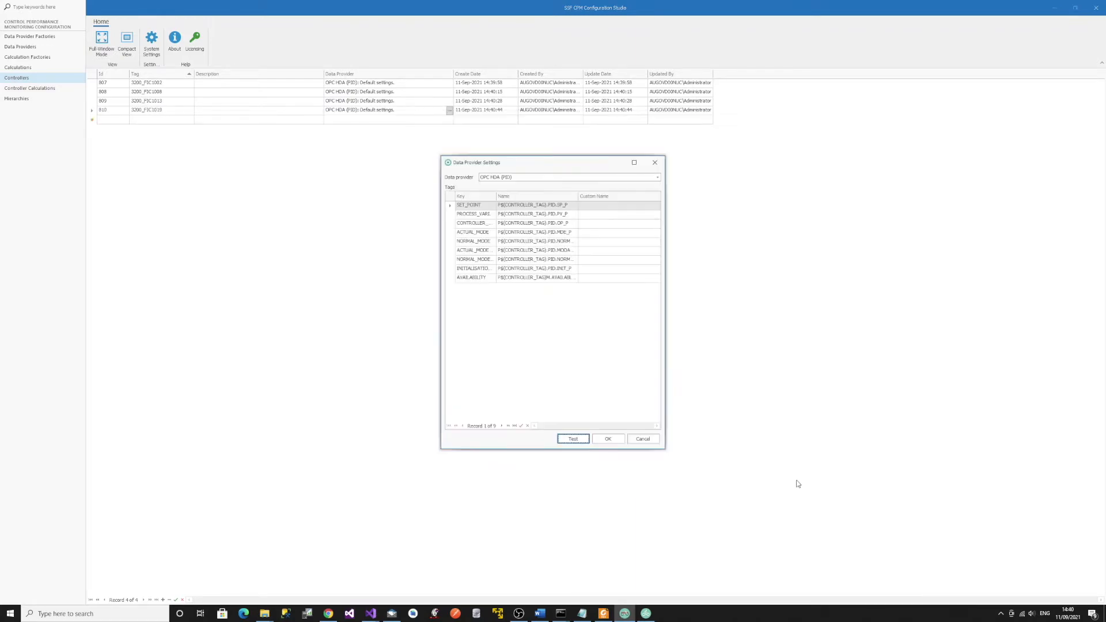
{"action": "left_click", "coordinate": [620, 441]}
Add a controller with the tag 3200_FIC1024, test its data retrieval, and accept the OPC HDA (PID) default settings.
{"action": "left_click", "coordinate": [168, 122]}
{"action": "type", "text": "3200_FIC1024"}
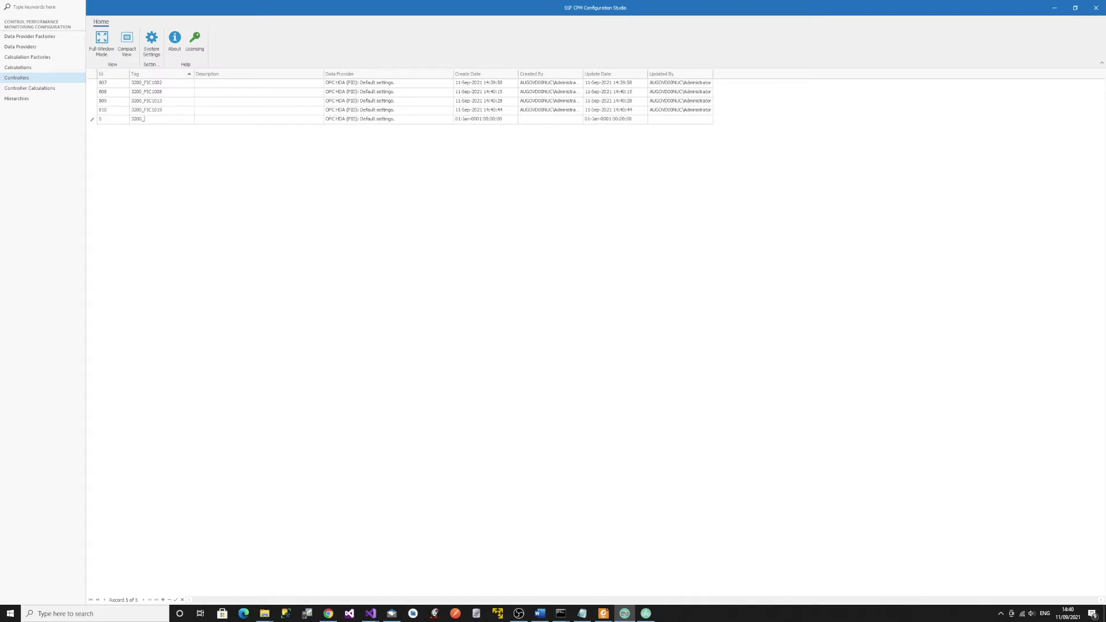
{"action": "left_click", "coordinate": [449, 119]}
{"action": "left_click", "coordinate": [586, 439]}
{"action": "left_click", "coordinate": [765, 484]}
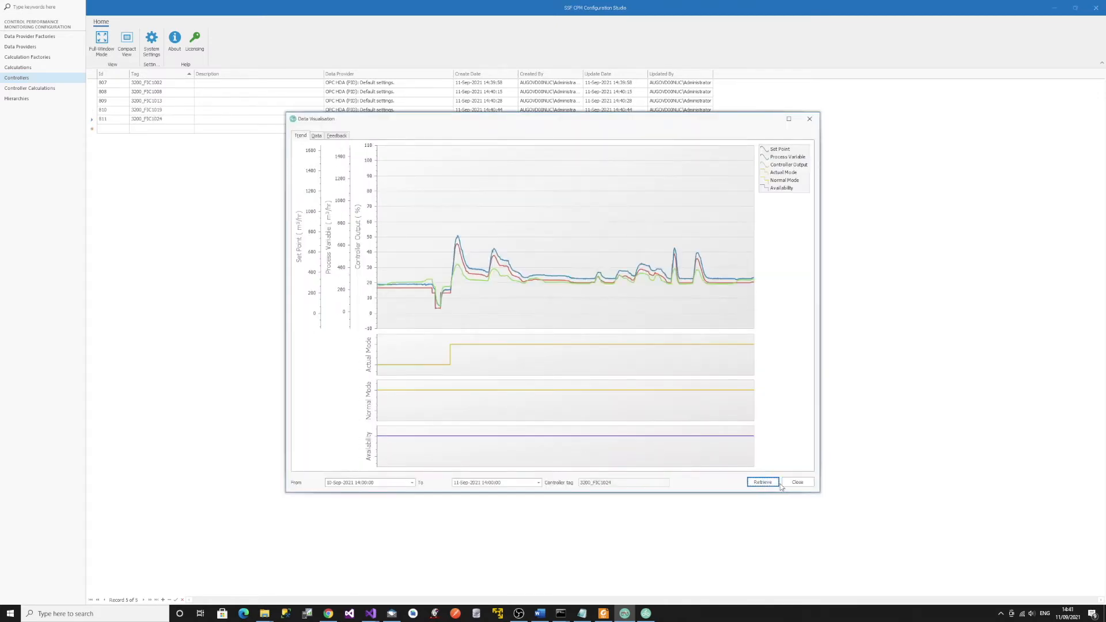
{"action": "left_click", "coordinate": [798, 483]}
{"action": "left_click", "coordinate": [604, 437]}
Add a controller with the tag 3200_FIC1030, test its data retrieval, and accept the OPC HDA (PID) default settings.
{"action": "left_click", "coordinate": [153, 129]}
{"action": "type", "text": "3200_FIC1030"}
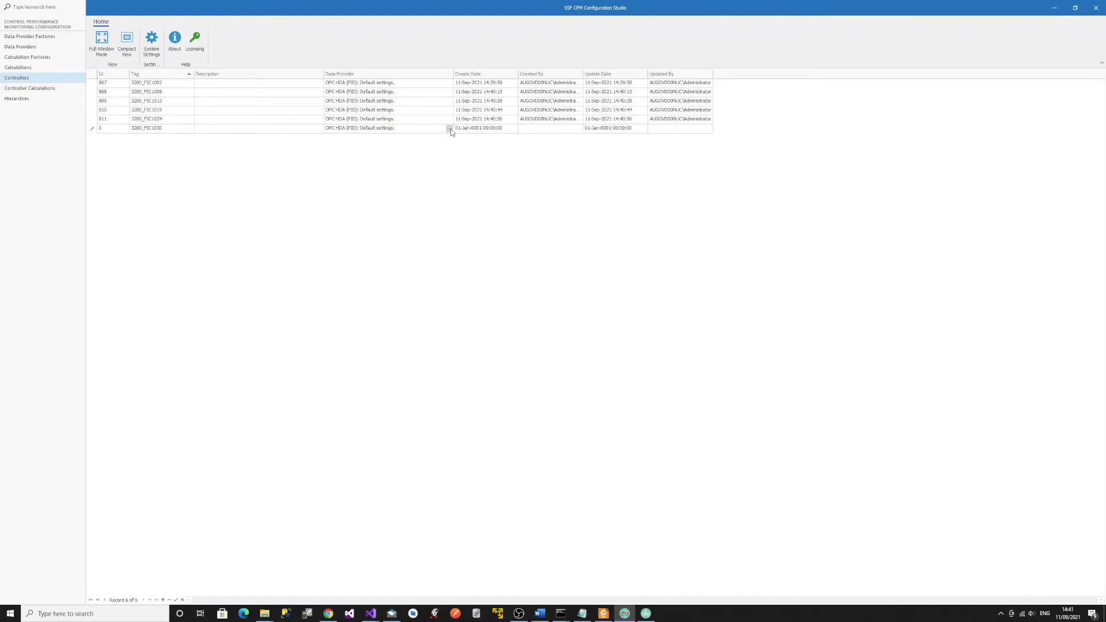
{"action": "left_click", "coordinate": [450, 128]}
{"action": "left_click", "coordinate": [585, 439]}
{"action": "left_click", "coordinate": [775, 483]}
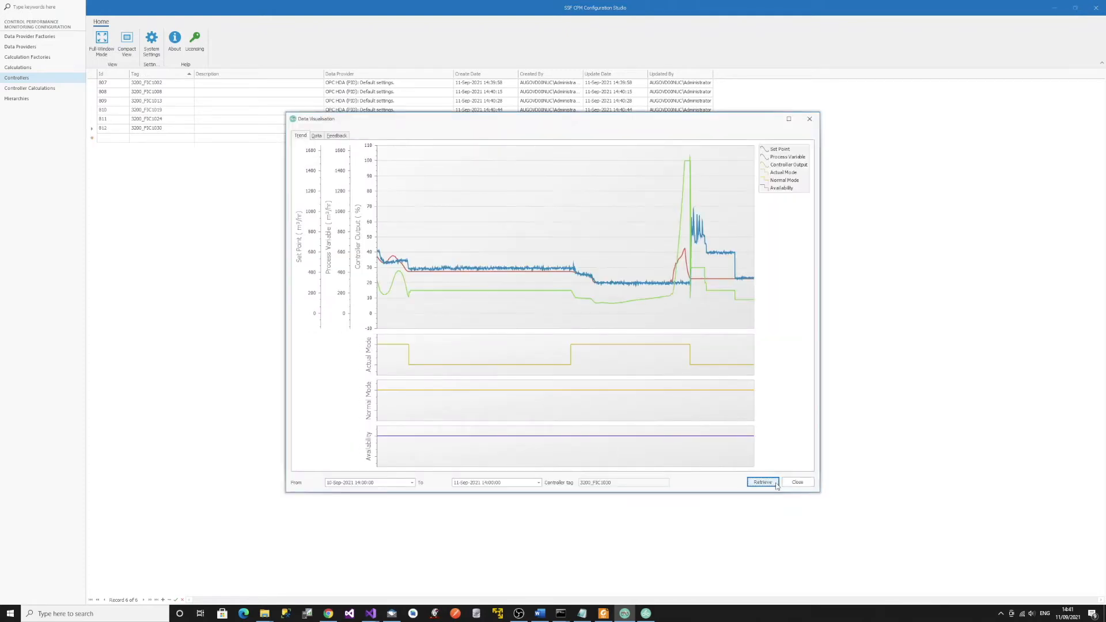
{"action": "left_click", "coordinate": [799, 483]}
{"action": "left_click", "coordinate": [608, 439]}
Describe controllers 3200_FIC1002, 3200_FIC1008 and 3200_FIC1013 as Flow controller 1, Flow controller 2 and Flow controller 3.
{"action": "left_click", "coordinate": [224, 83]}
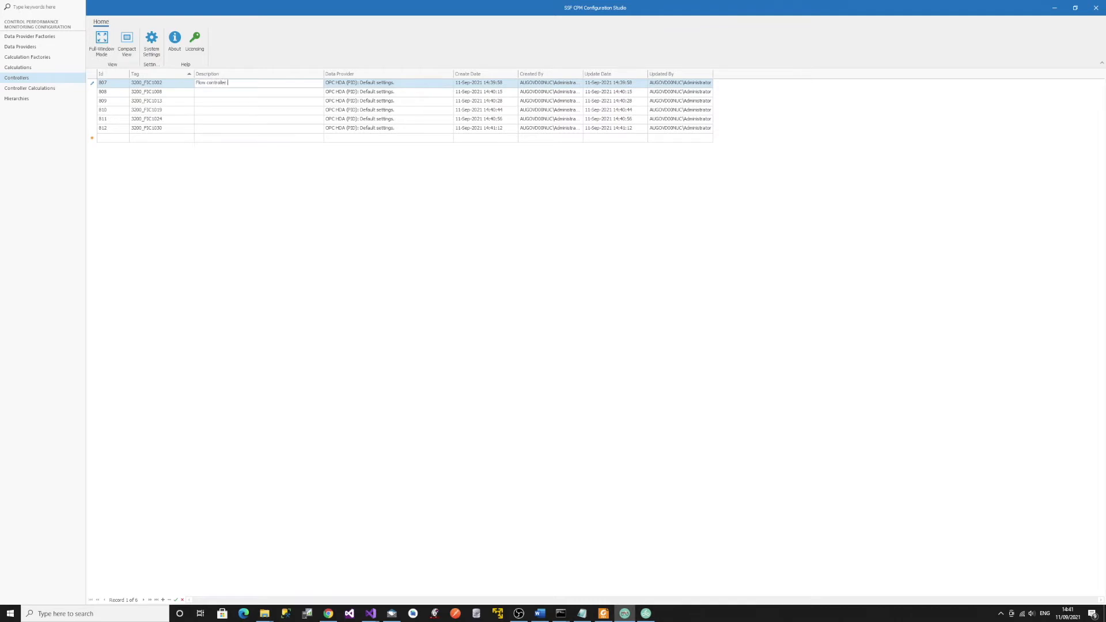
{"action": "key", "text": "ctrl+a"}
{"action": "key", "text": "ctrl+c"}
{"action": "left_click", "coordinate": [213, 92]}
{"action": "key", "text": "ctrl+v"}
{"action": "left_click", "coordinate": [217, 101]}
{"action": "key", "text": "ctrl+v"}
{"action": "key", "text": "BackSpace"}
{"action": "type", "text": "3"}
Describe controllers 3200_FIC1019, 3200_FIC1024 and 3200_FIC1030 as Flow controller 4, Flow controller 5 and Flow controller 6.
{"action": "left_click", "coordinate": [216, 109]}
{"action": "key", "text": "ctrl+v"}
{"action": "key", "text": "BackSpace"}
{"action": "type", "text": "4"}
{"action": "left_click", "coordinate": [213, 119]}
{"action": "key", "text": "ctrl+v"}
{"action": "key", "text": "BackSpace"}
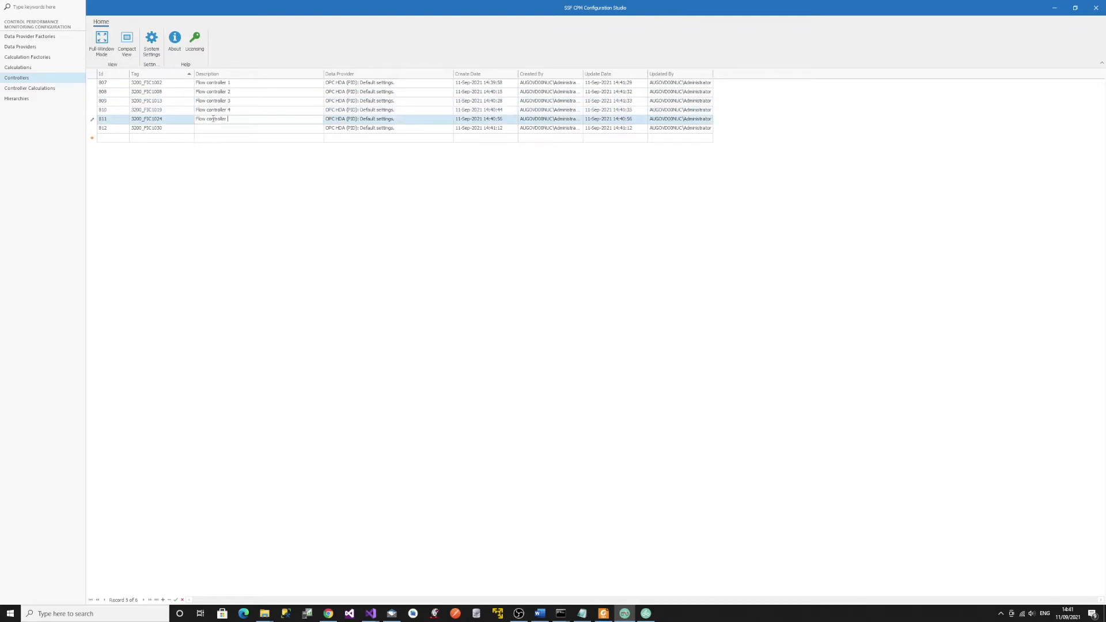
{"action": "type", "text": "5"}
{"action": "left_click", "coordinate": [213, 127]}
{"action": "key", "text": "ctrl+v"}
{"action": "key", "text": "BackSpace"}
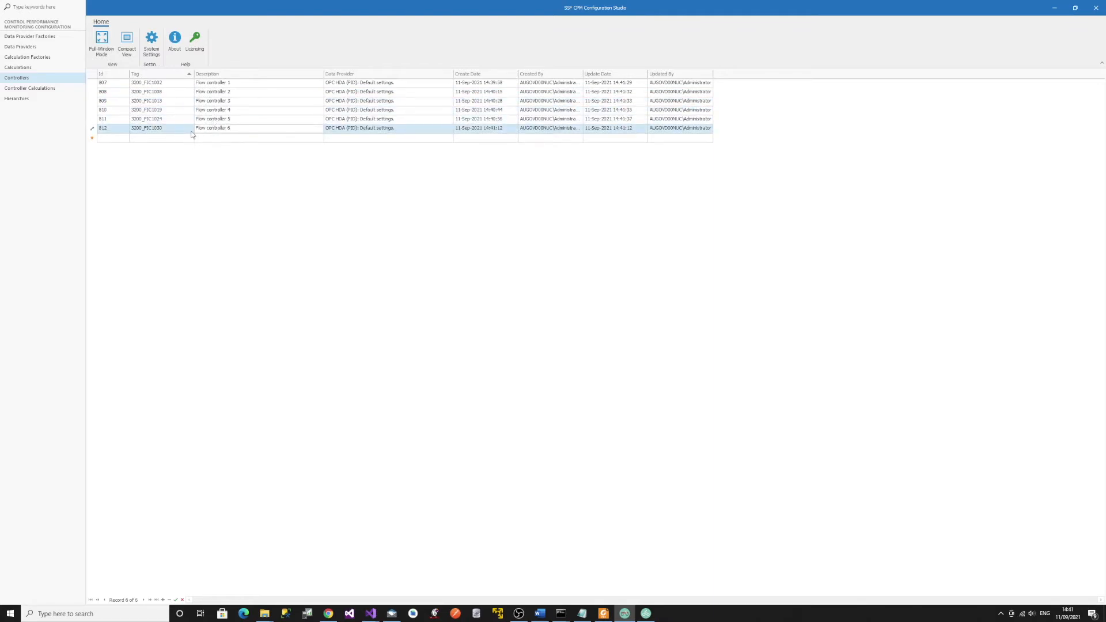
{"action": "type", "text": "6"}
{"action": "key", "text": "Return"}
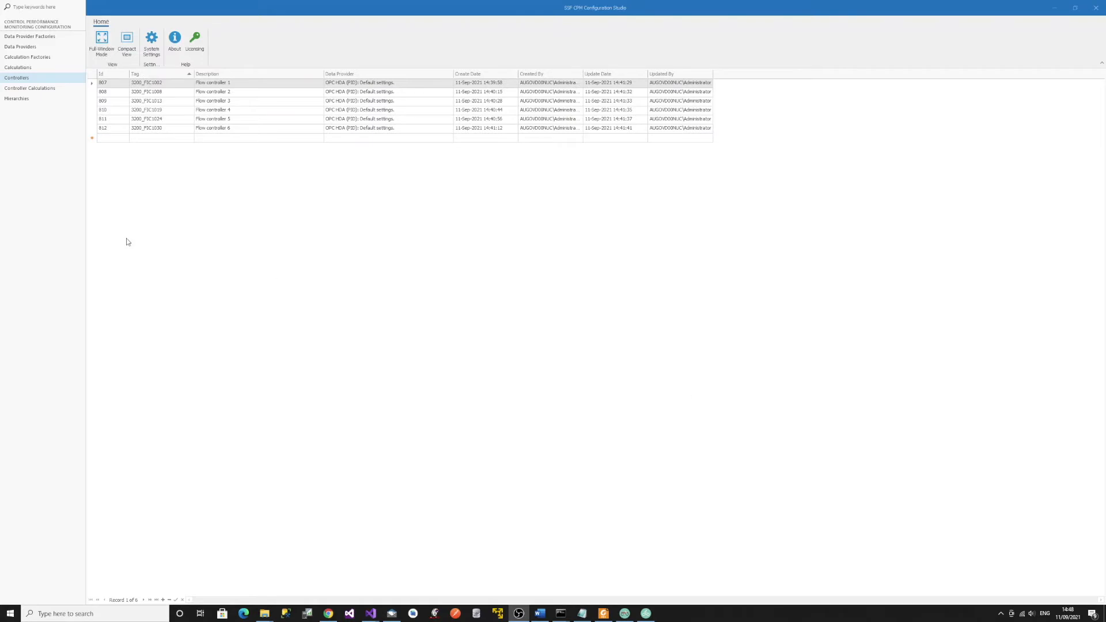
Assign all six unassigned flow controllers to the Utilisation calculation.
{"action": "left_click", "coordinate": [10, 90]}
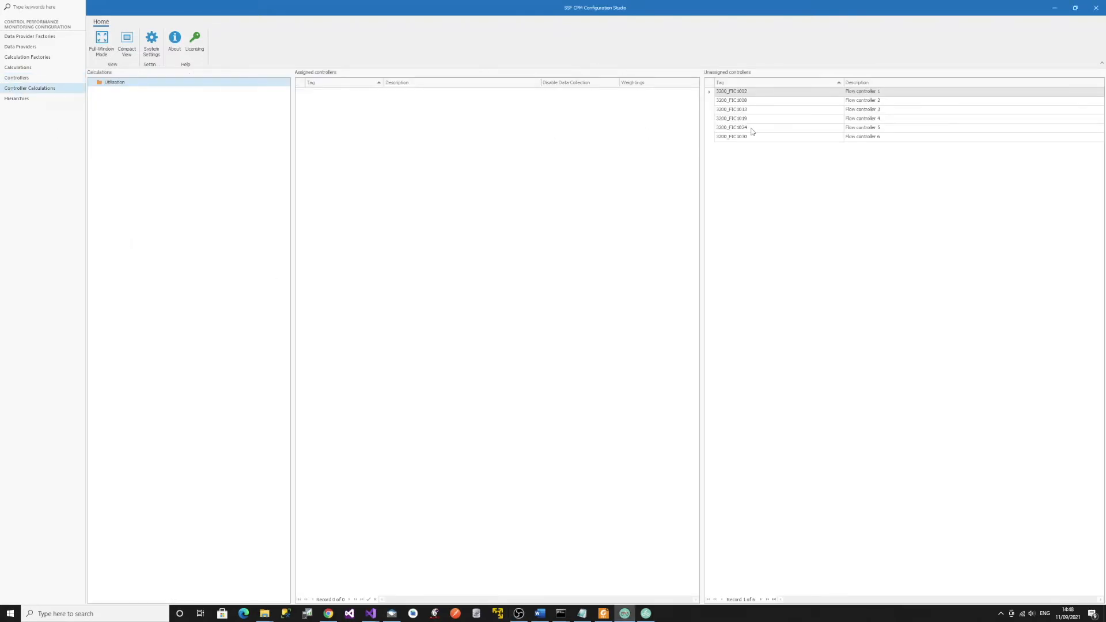
{"action": "left_click", "coordinate": [711, 85]}
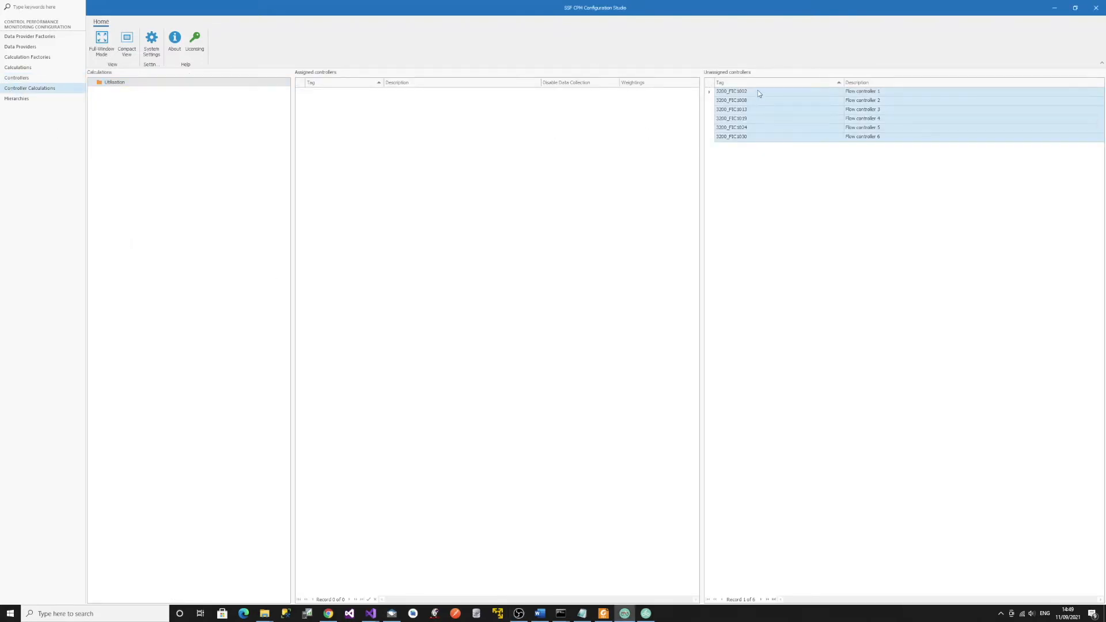
{"action": "double_click", "coordinate": [786, 98]}
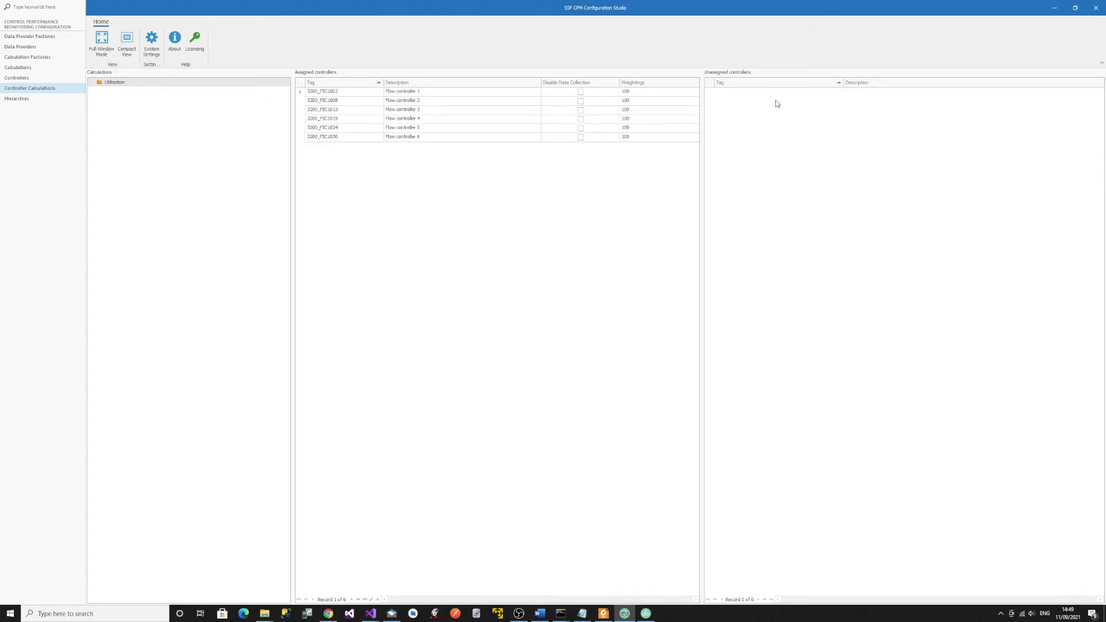
Inspect the calculation weightings of controller 3200_FIC1002 and leave them without making changes.
{"action": "left_click", "coordinate": [693, 91]}
{"action": "left_click", "coordinate": [696, 93]}
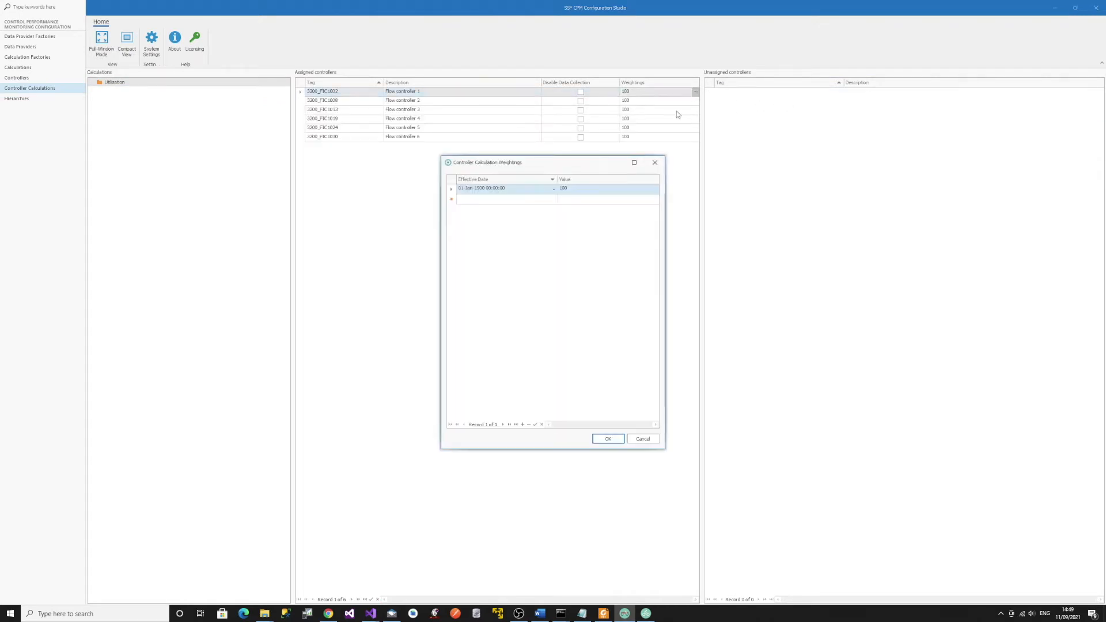
{"action": "left_click", "coordinate": [643, 441]}
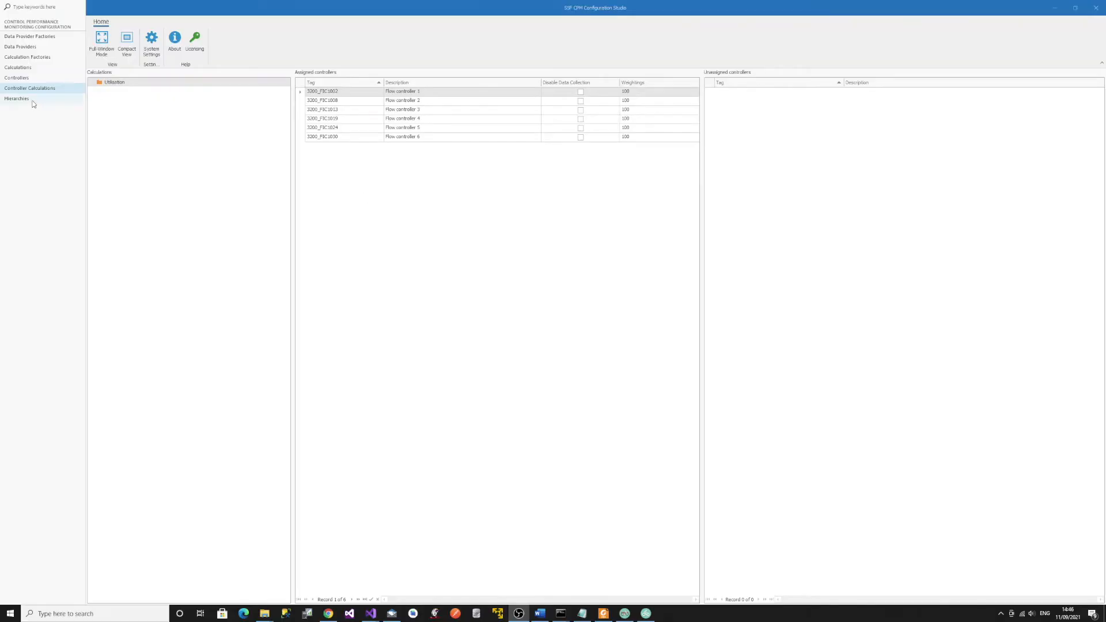
Add areas named Digestion and Clarification under The Refinery in the hierarchy.
{"action": "left_click", "coordinate": [29, 99]}
{"action": "right_click", "coordinate": [129, 74]}
{"action": "left_click", "coordinate": [160, 85]}
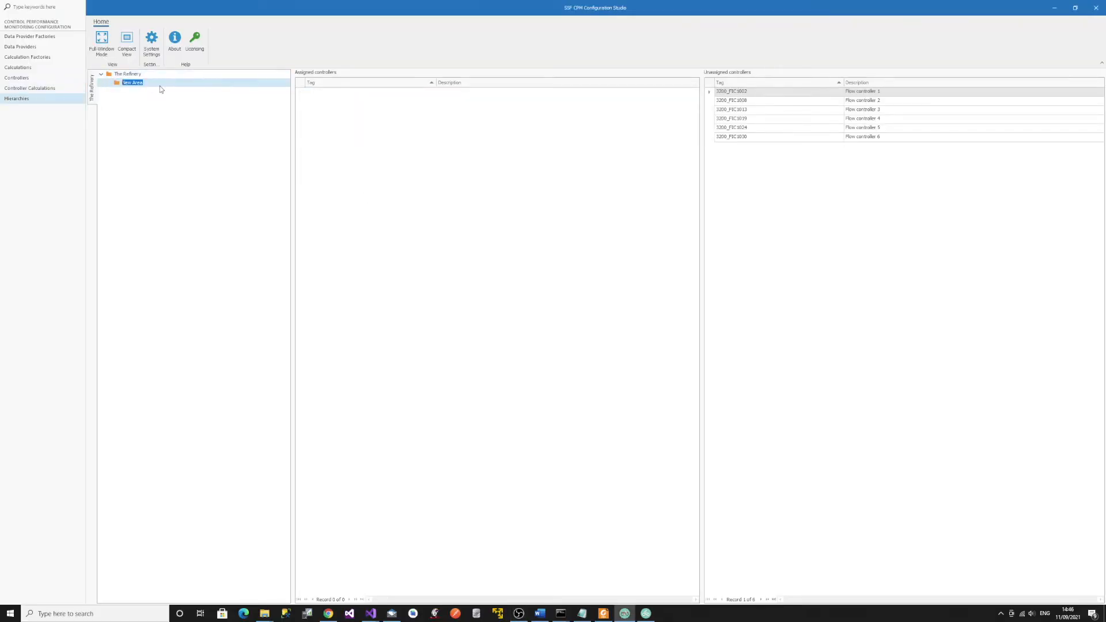
{"action": "type", "text": "Digestion"}
{"action": "right_click", "coordinate": [130, 74]}
{"action": "left_click", "coordinate": [156, 84]}
{"action": "type", "text": "C"}
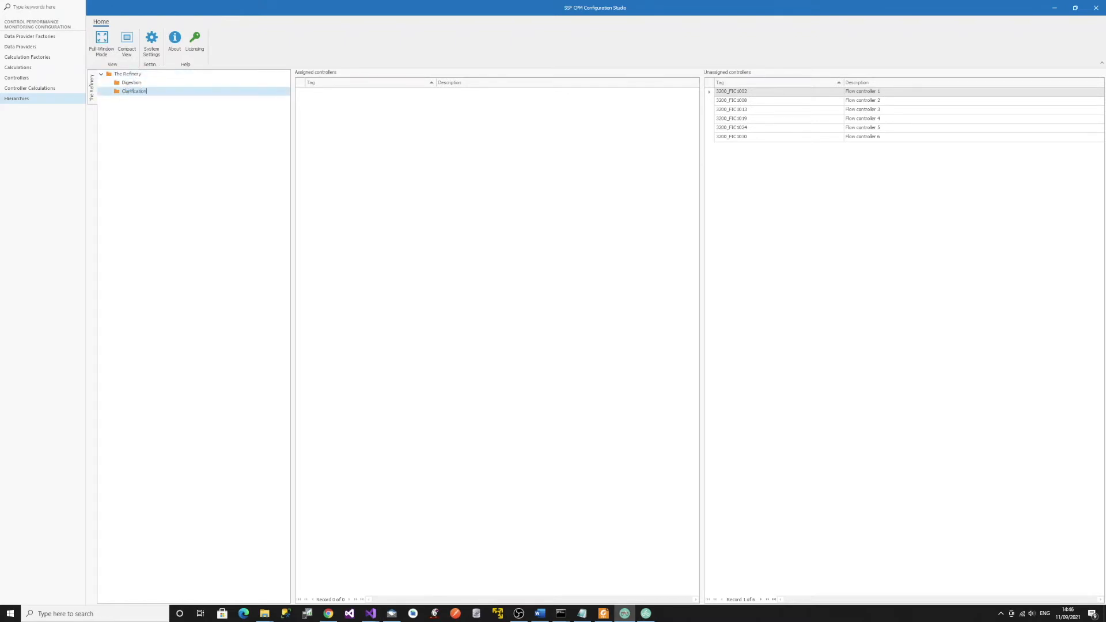
Add areas named Precipitation, Calcination and Steam & Utilities under The Refinery in the hierarchy.
{"action": "right_click", "coordinate": [128, 75]}
{"action": "left_click", "coordinate": [149, 83]}
{"action": "type", "text": "Precipitation"}
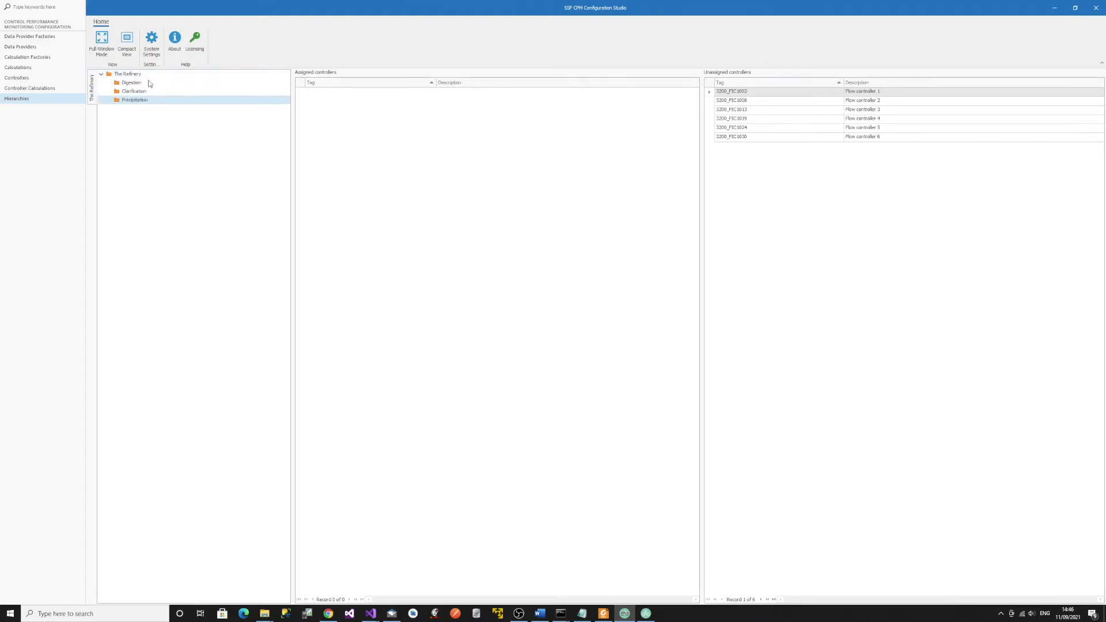
{"action": "right_click", "coordinate": [123, 75]}
{"action": "left_click", "coordinate": [150, 83]}
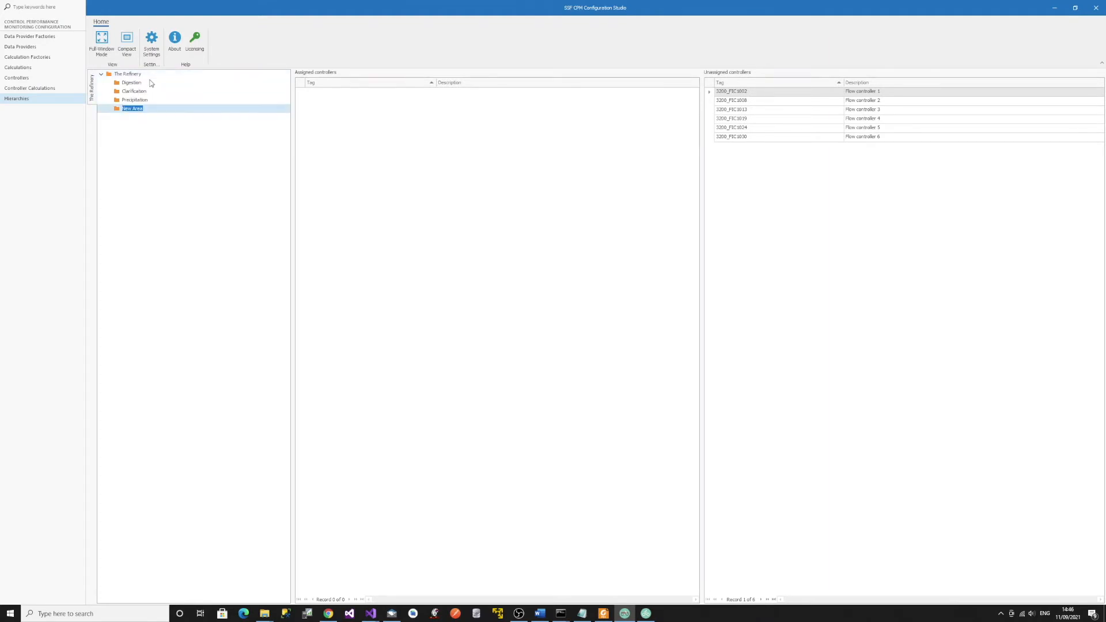
{"action": "type", "text": "Calcination"}
{"action": "right_click", "coordinate": [138, 74]}
{"action": "left_click", "coordinate": [150, 84]}
{"action": "type", "text": "Steam & Utilities"}
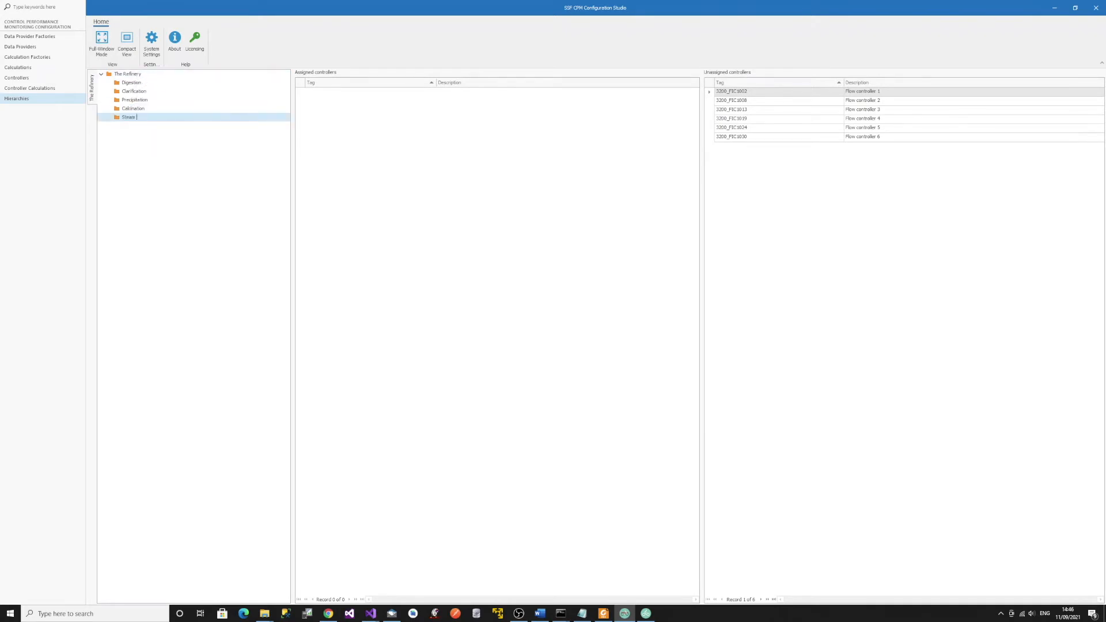
Add a sub-area named Washers under the Clarification area.
{"action": "right_click", "coordinate": [139, 92]}
{"action": "left_click", "coordinate": [150, 102]}
{"action": "type", "text": "Wal"}
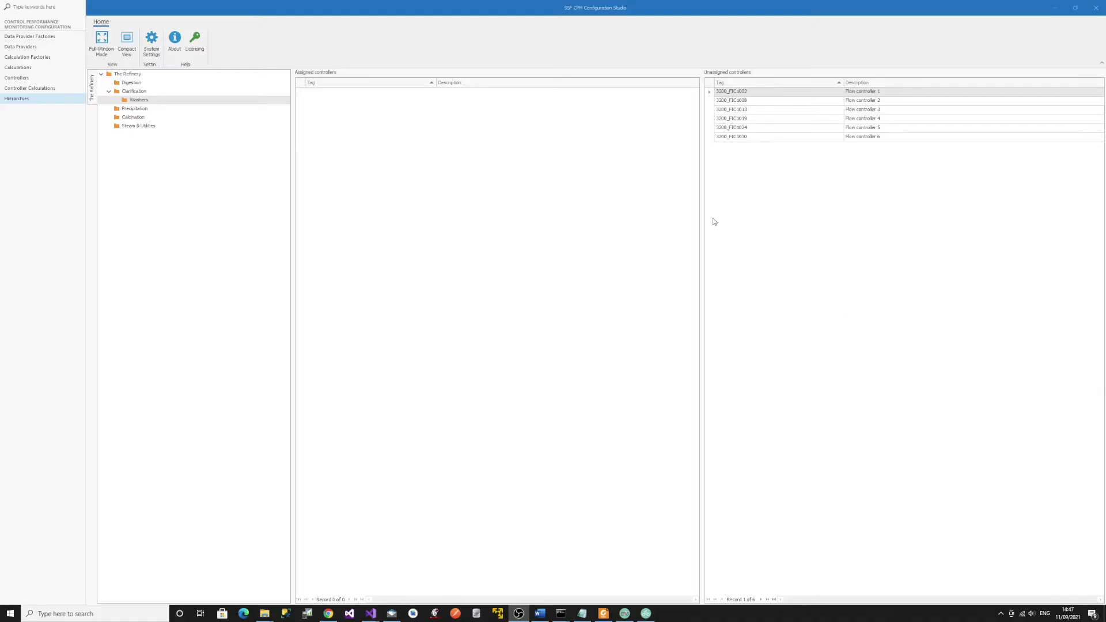
Assign all six unassigned flow controllers to the Washers area.
{"action": "left_click", "coordinate": [709, 85]}
{"action": "right_click", "coordinate": [756, 94]}
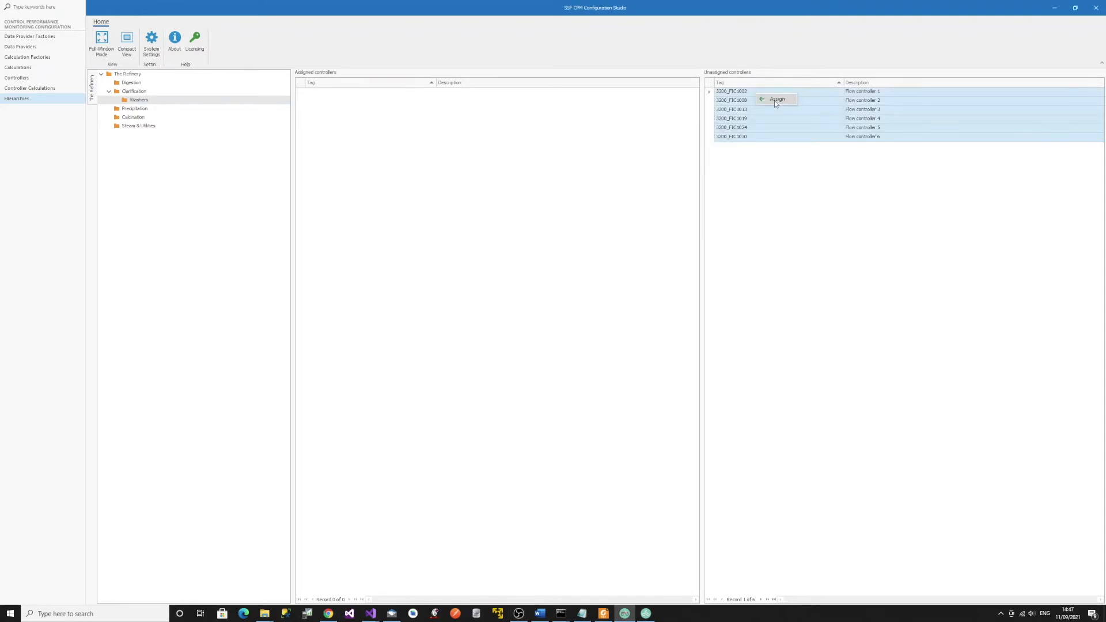
{"action": "left_click", "coordinate": [776, 101]}
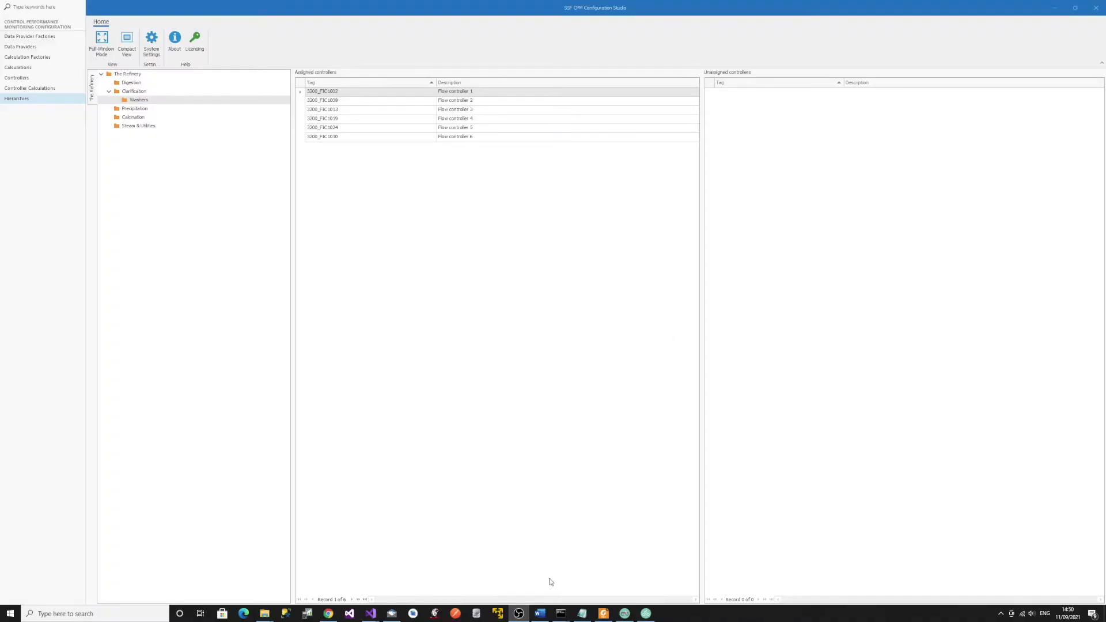
Run SSF.CPM.DataCollectorAndCalculator.exe in the Command Prompt from the DataCollectorAndCalculator folder.
{"action": "mouse_move", "coordinate": [561, 612]}
{"action": "left_click", "coordinate": [516, 579]}
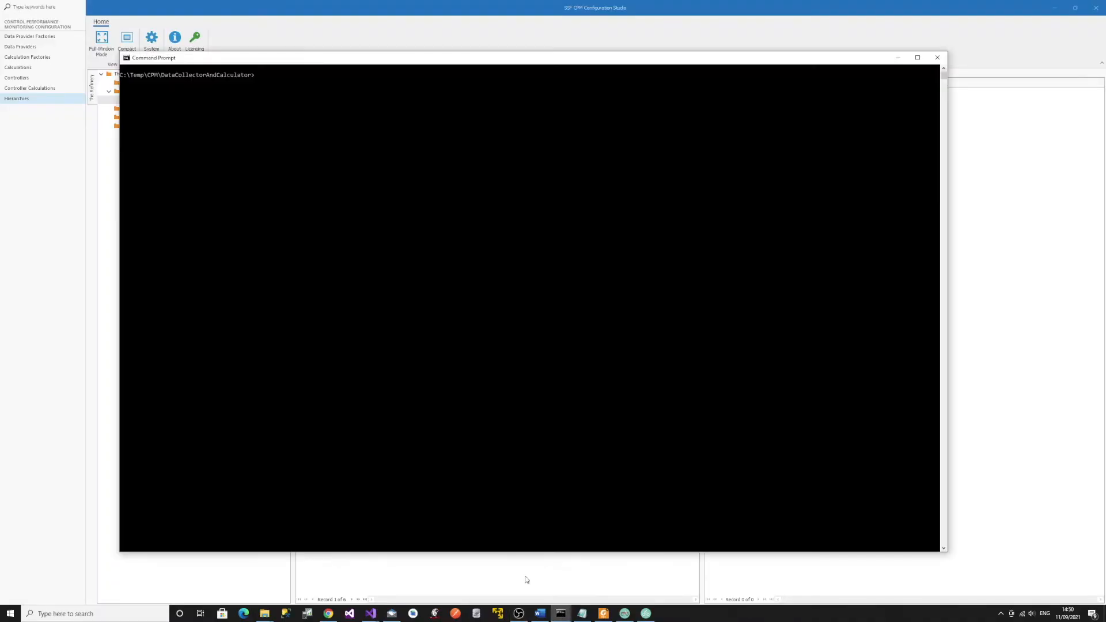
{"action": "type", "text": "SSF.CPM.DataCollectorAndCalculator.exe"}
{"action": "key", "text": "Return"}
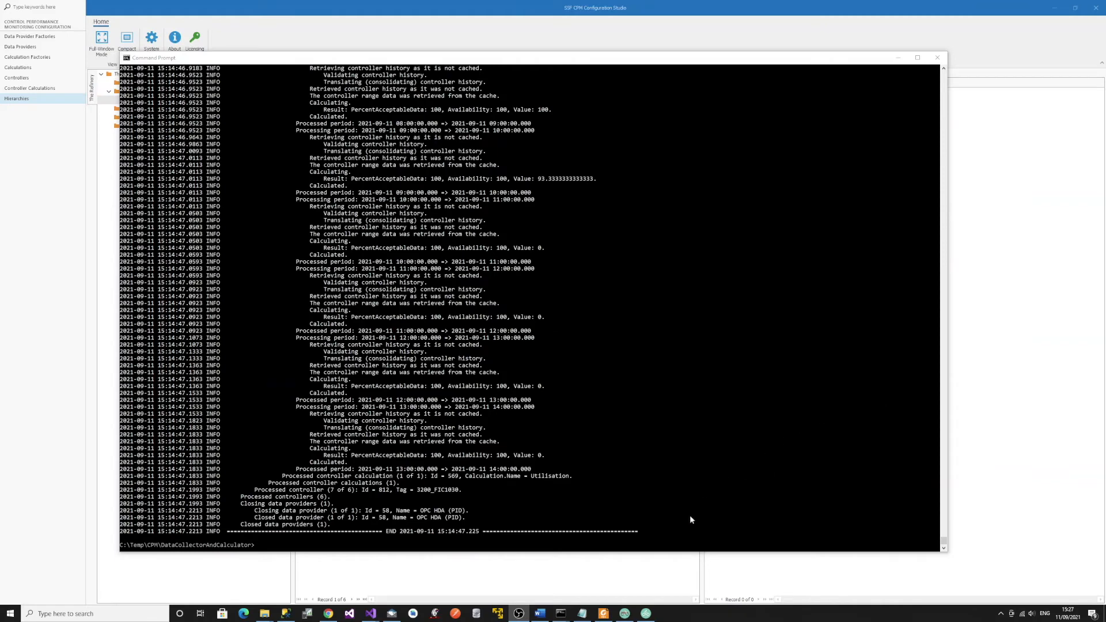
Switch to the RSF Configuration Studio and run the CPM Rolling Shift report with its default settings in the report viewer.
{"action": "left_click", "coordinate": [646, 613]}
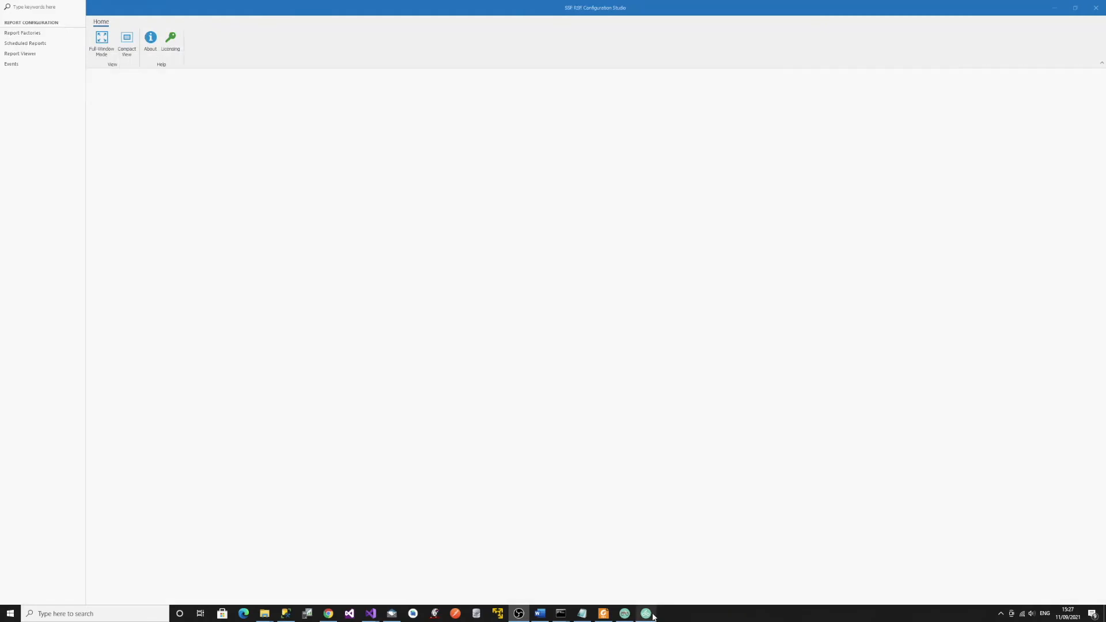
{"action": "left_click", "coordinate": [24, 56]}
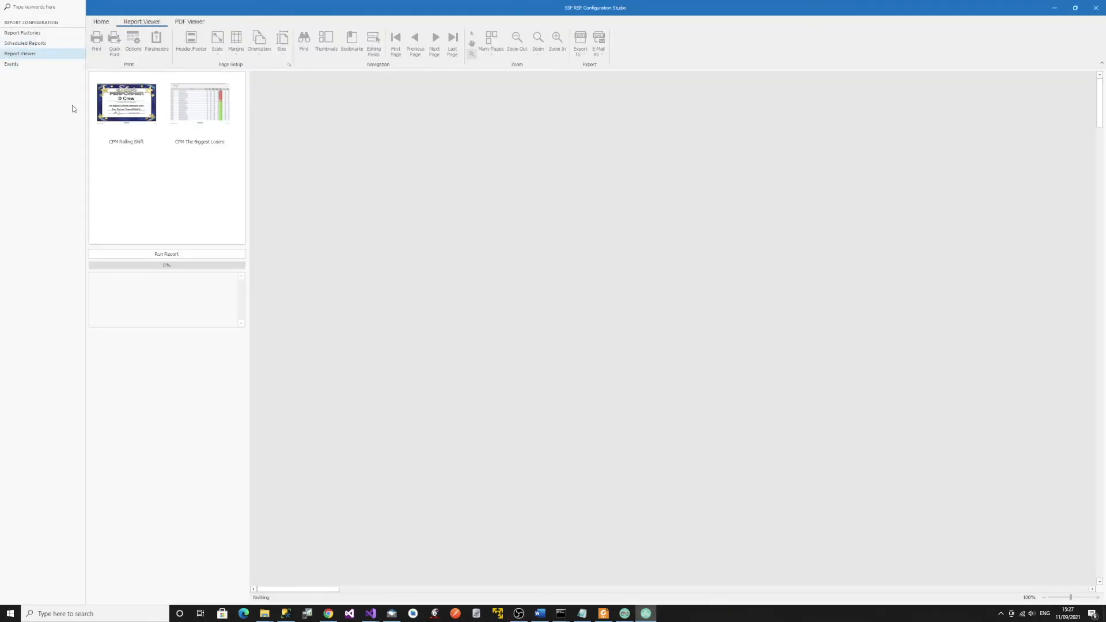
{"action": "double_click", "coordinate": [126, 110]}
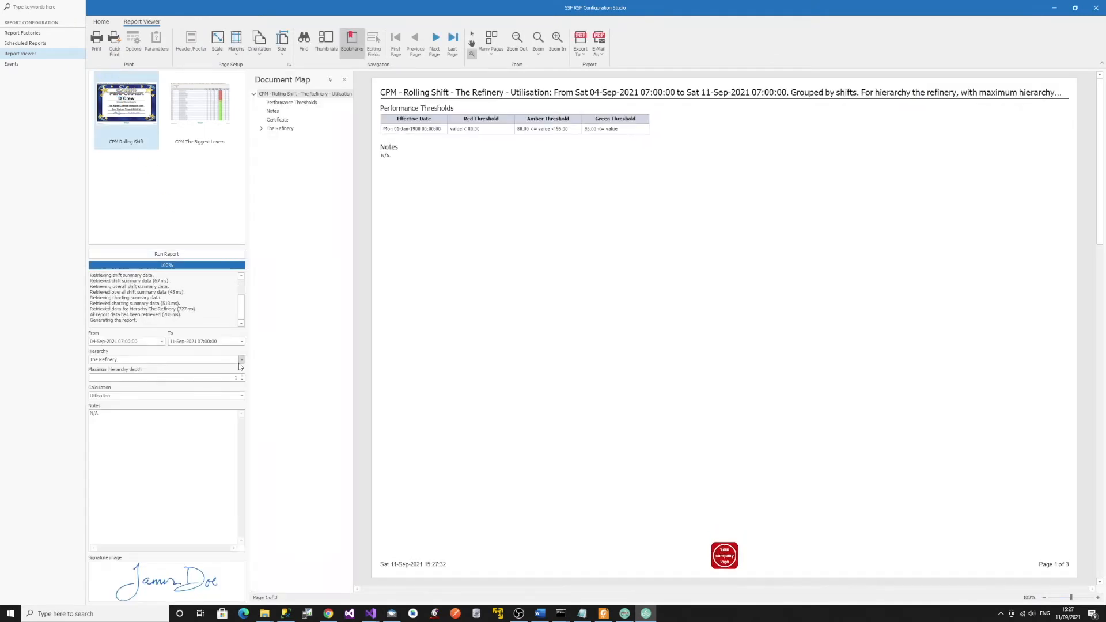
Run the CPM Rolling Shift report for the Clarification hierarchy and look through its pages.
{"action": "left_click", "coordinate": [242, 359]}
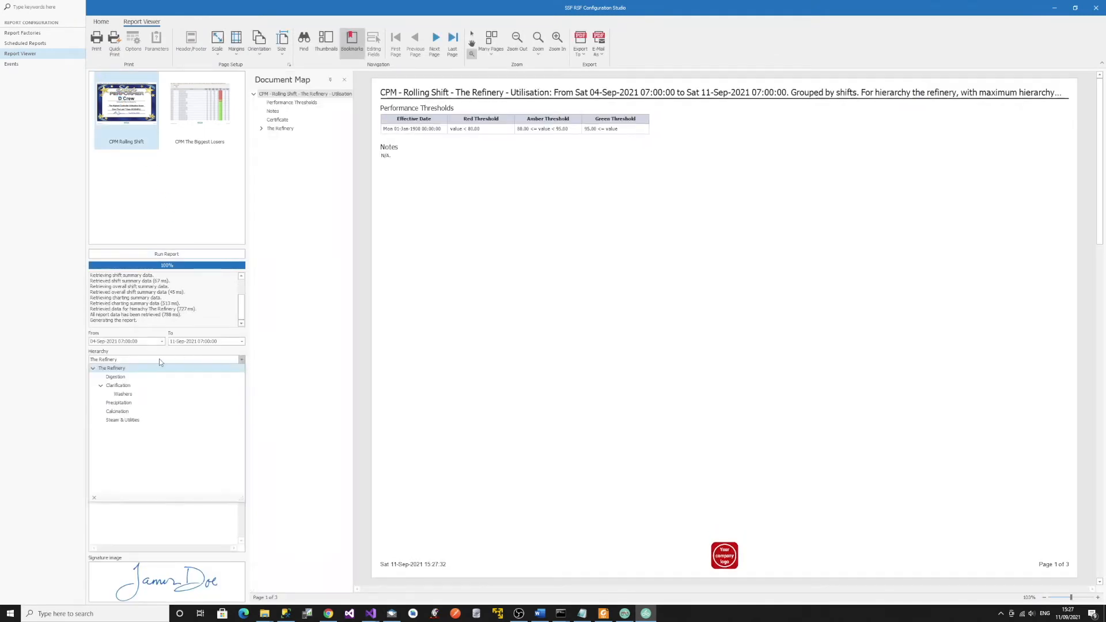
{"action": "left_click", "coordinate": [118, 386]}
{"action": "left_click", "coordinate": [157, 257]}
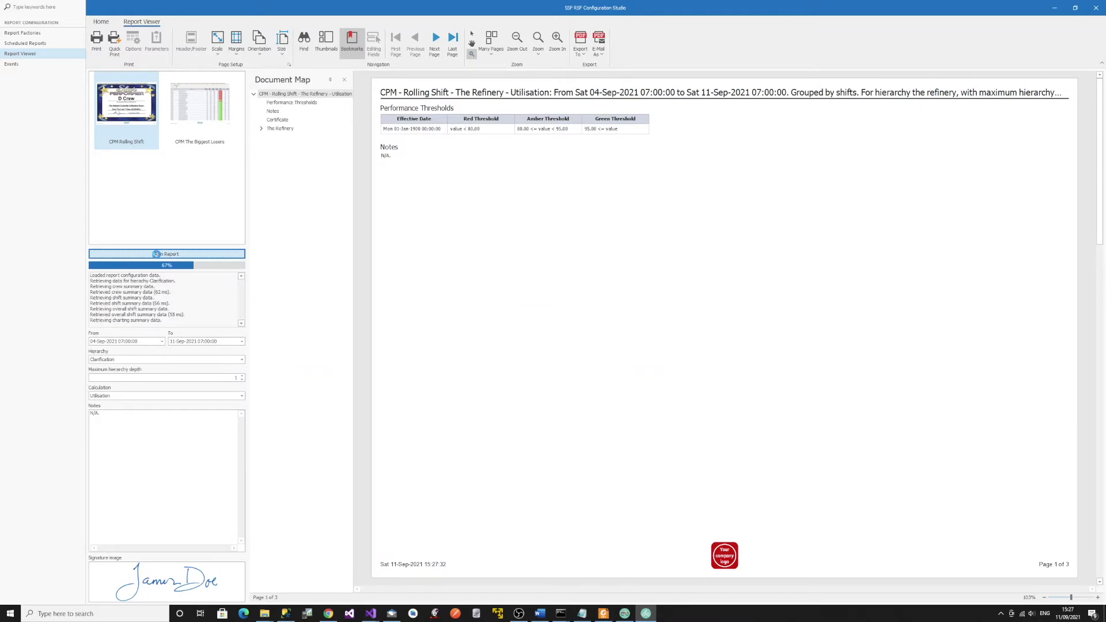
{"action": "mouse_move", "coordinate": [1099, 136]}
{"action": "left_mouse_down"}
{"action": "mouse_move", "coordinate": [1102, 431]}
{"action": "mouse_move", "coordinate": [1101, 133]}
{"action": "left_mouse_up"}
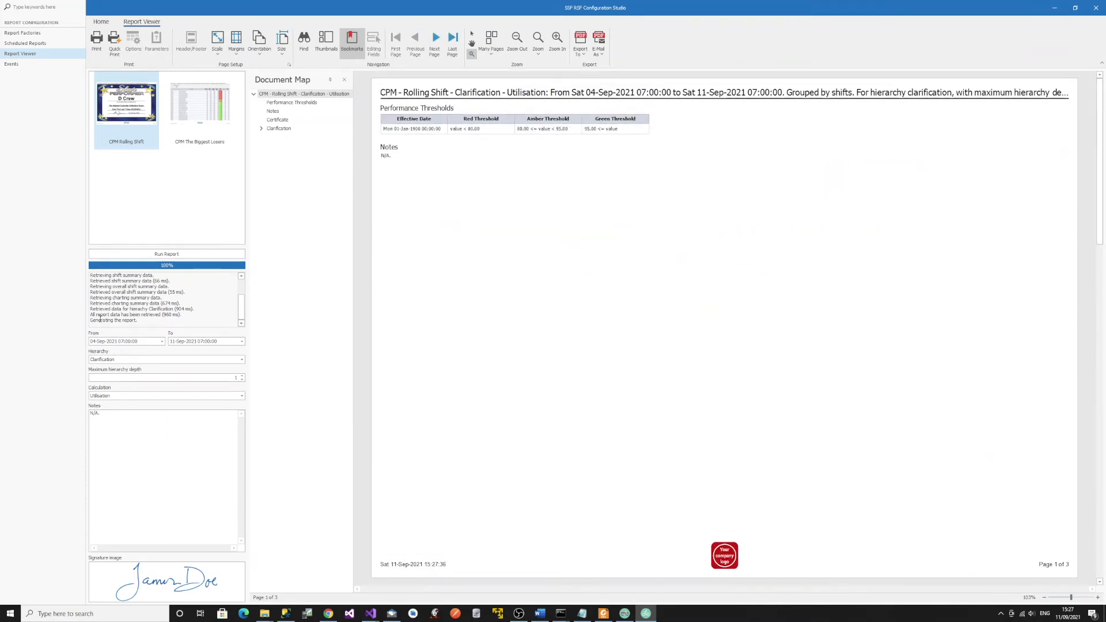
Run the CPM The Biggest Losers report for the Clarification hierarchy with a maximum hierarchy depth of 2.
{"action": "left_click", "coordinate": [197, 111]}
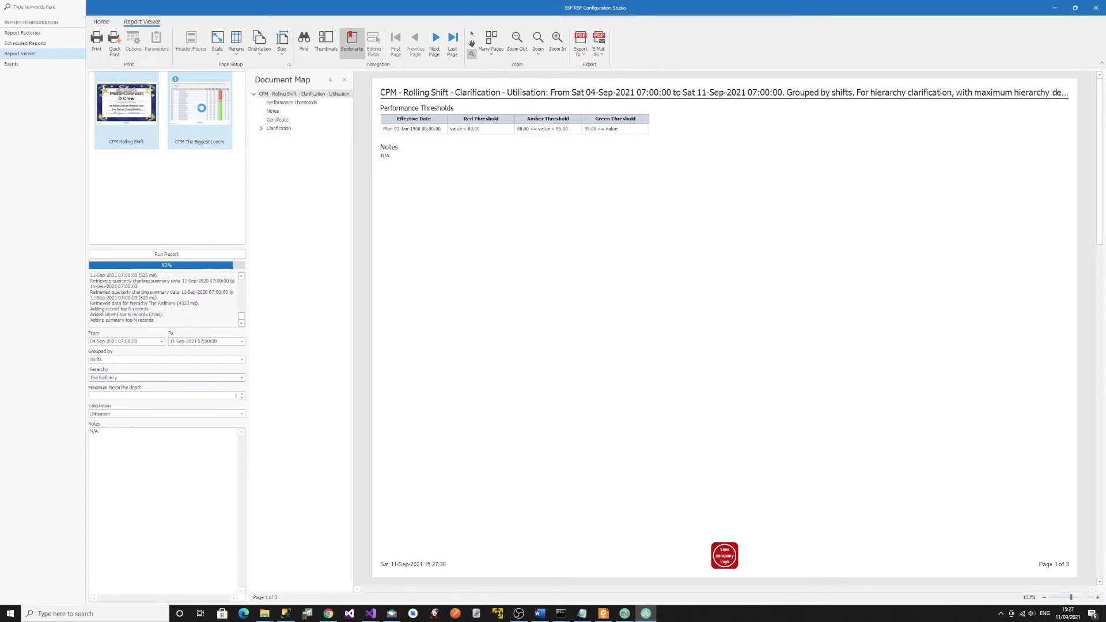
{"action": "left_click", "coordinate": [241, 377]}
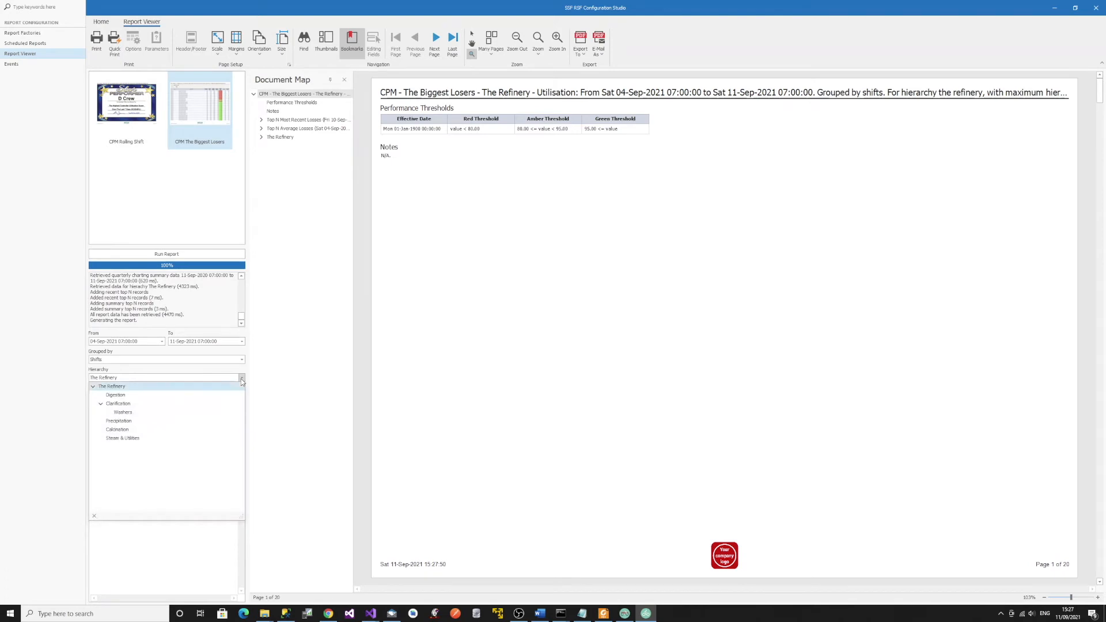
{"action": "left_click", "coordinate": [147, 405]}
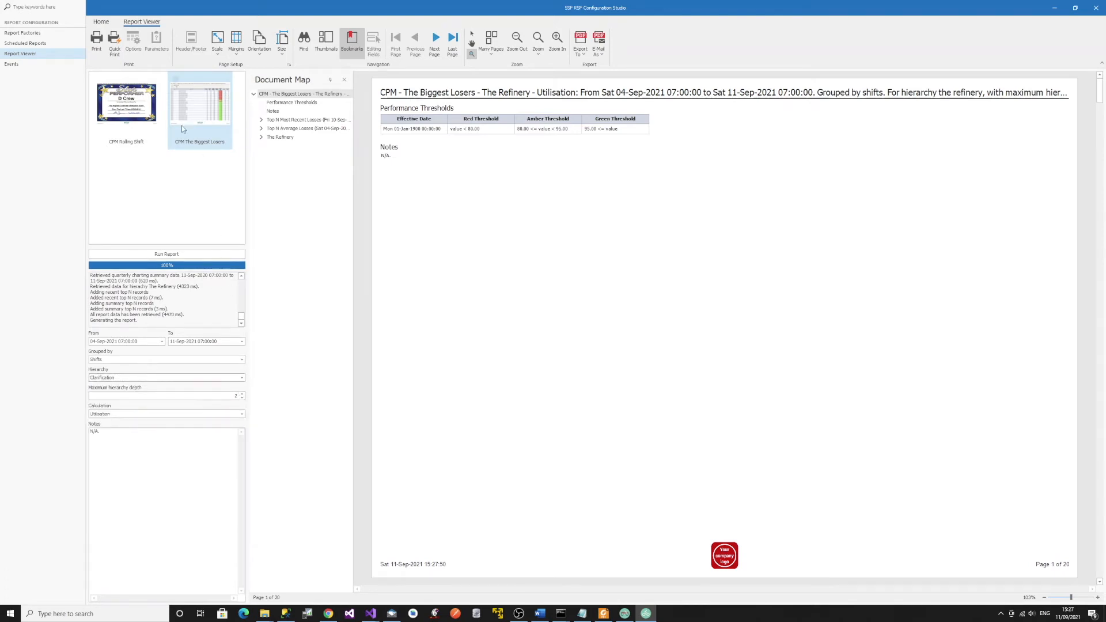
{"action": "left_click", "coordinate": [176, 253]}
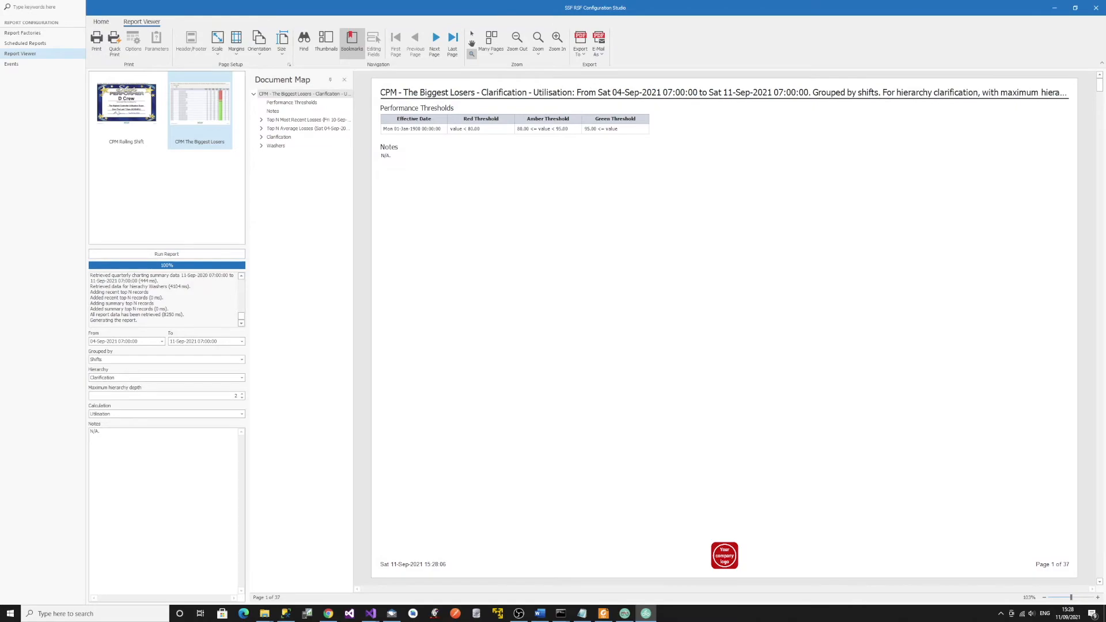
Examine the Biggest Losers report's average losses, shift summaries, charts and per-shift controller tables for Clarification, and return to its first page.
{"action": "scroll", "coordinate": [878, 259], "scroll_direction": "down", "scroll_amount": 15}
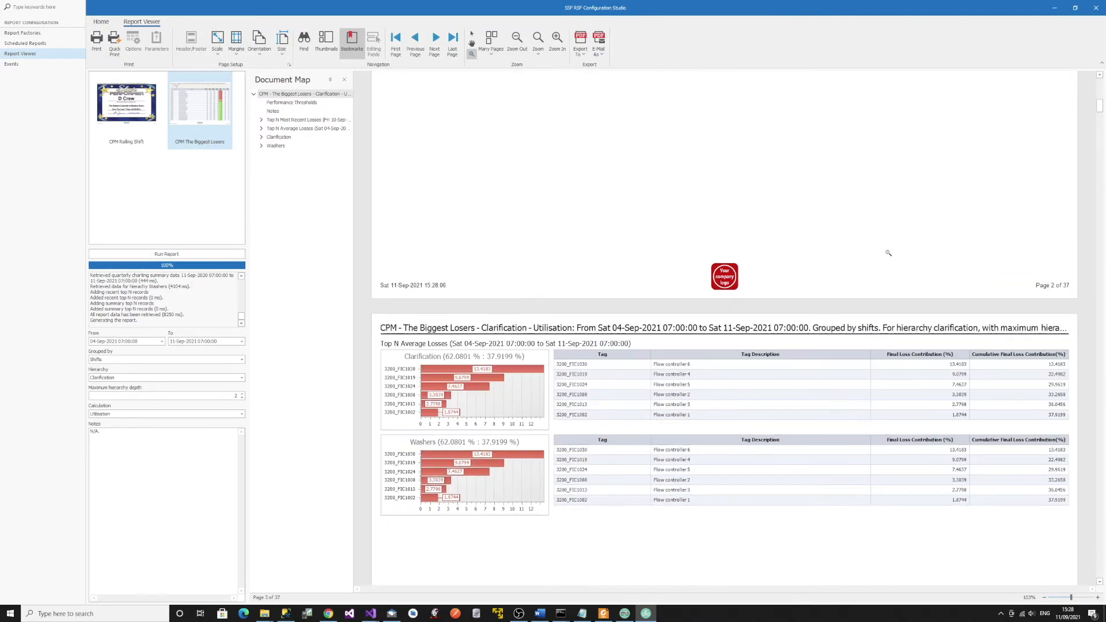
{"action": "scroll", "coordinate": [888, 253], "scroll_direction": "down", "scroll_amount": 15}
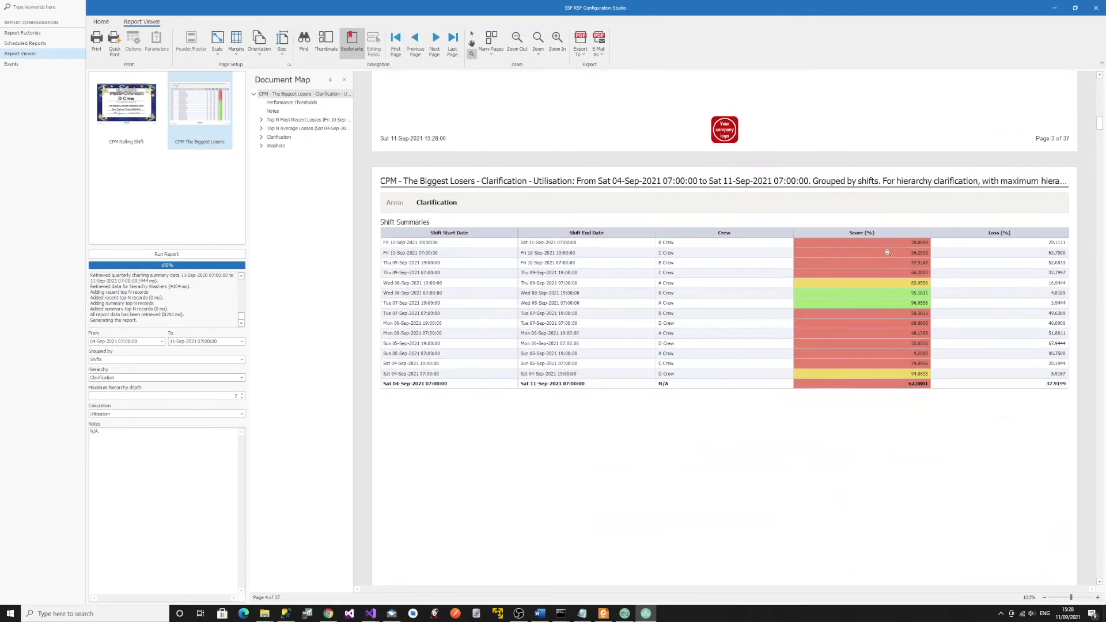
{"action": "scroll", "coordinate": [888, 253], "scroll_direction": "down", "scroll_amount": 15}
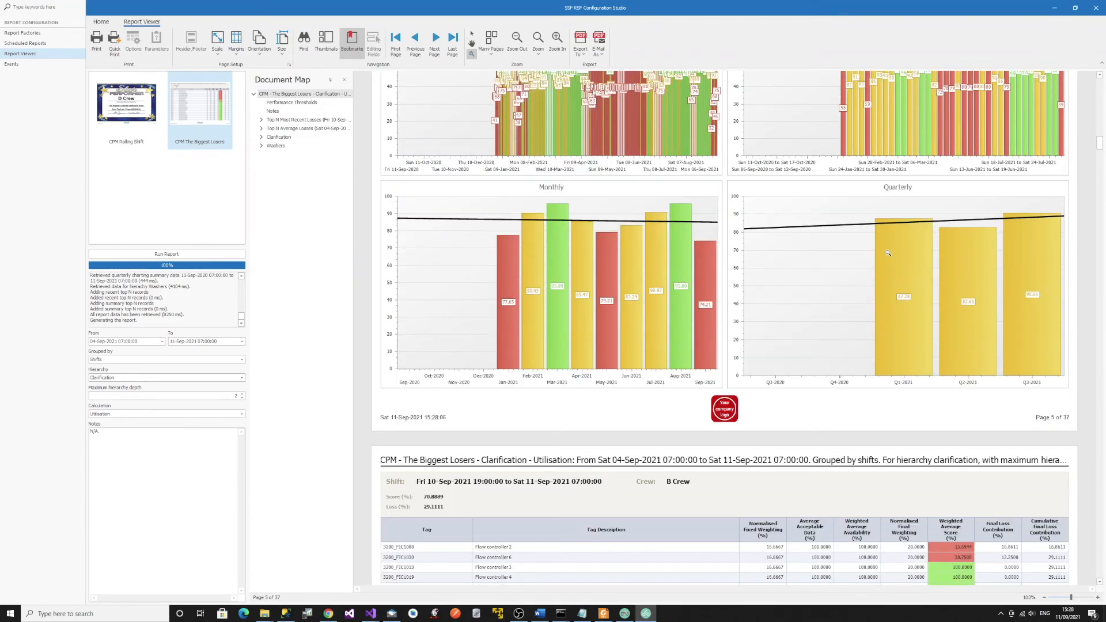
{"action": "scroll", "coordinate": [888, 253], "scroll_direction": "down", "scroll_amount": 15}
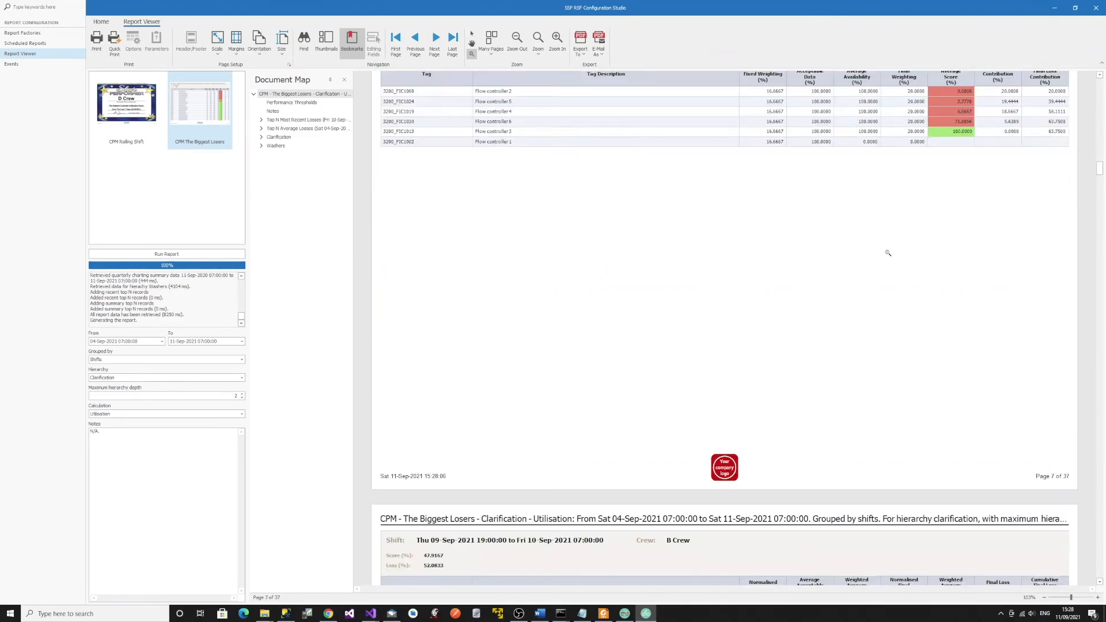
{"action": "scroll", "coordinate": [888, 253], "scroll_direction": "down", "scroll_amount": 8}
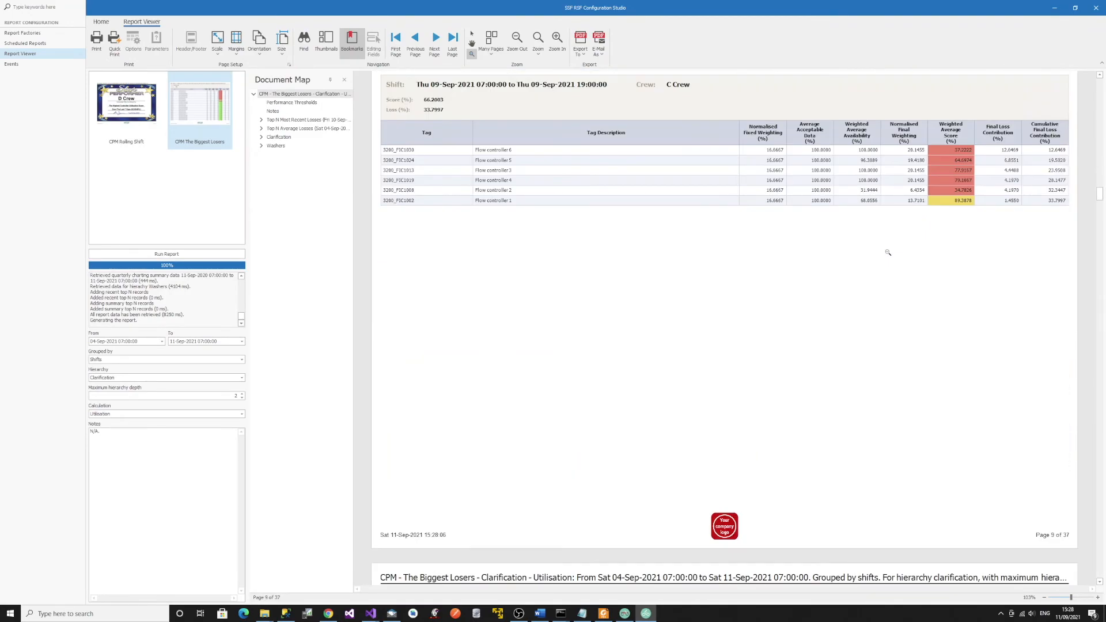
{"action": "scroll", "coordinate": [888, 253], "scroll_direction": "down", "scroll_amount": 15}
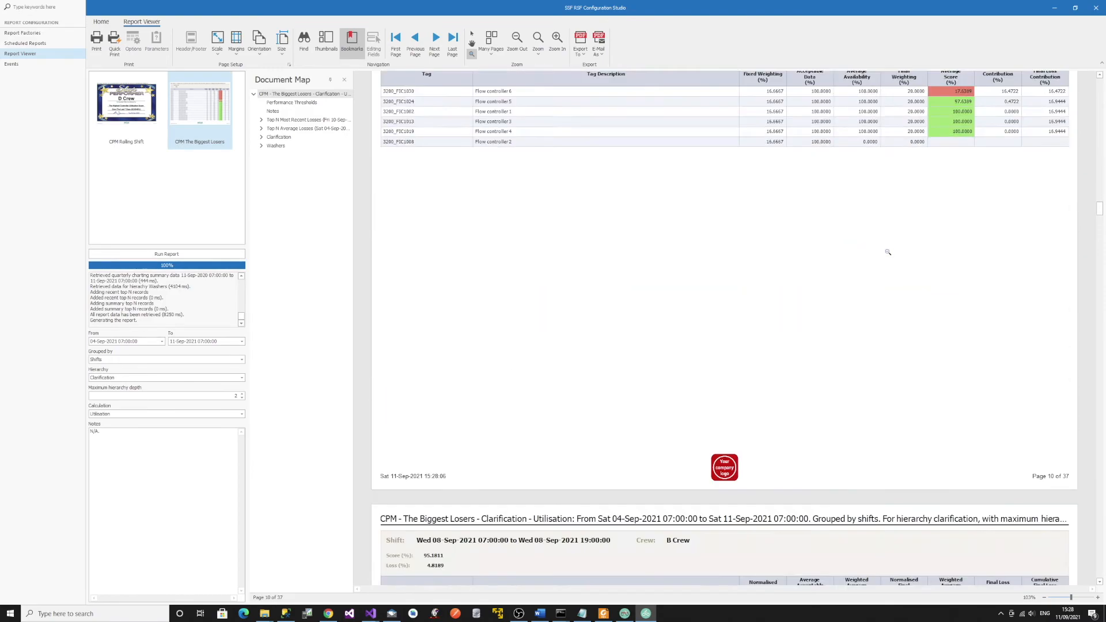
{"action": "scroll", "coordinate": [888, 253], "scroll_direction": "down", "scroll_amount": 10}
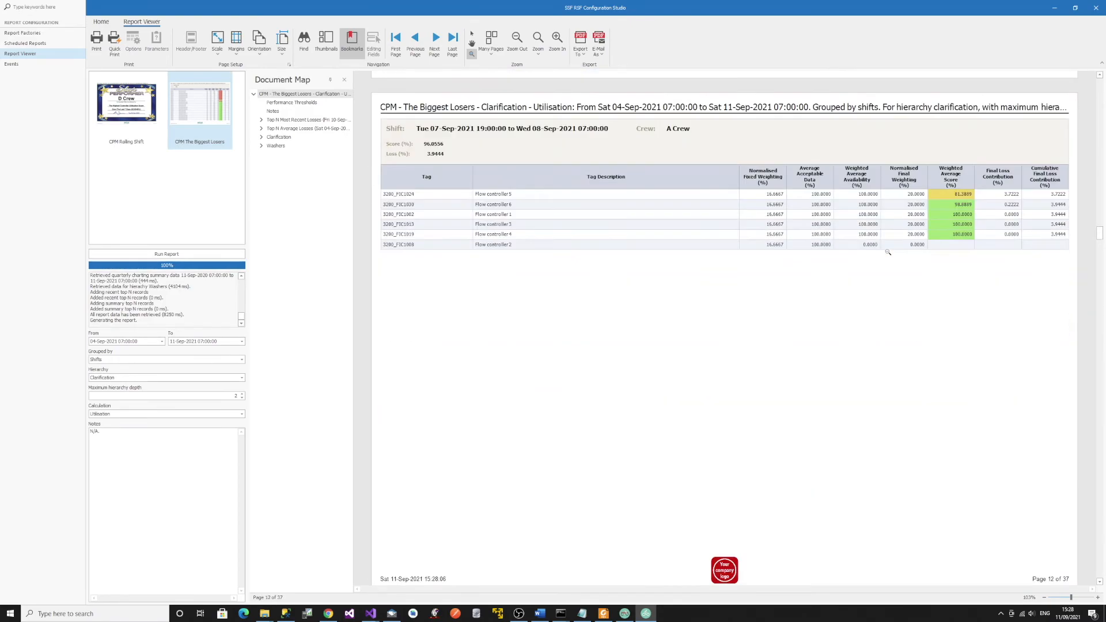
{"action": "scroll", "coordinate": [888, 253], "scroll_direction": "down", "scroll_amount": 4}
{"action": "scroll", "coordinate": [888, 252], "scroll_direction": "down", "scroll_amount": 10}
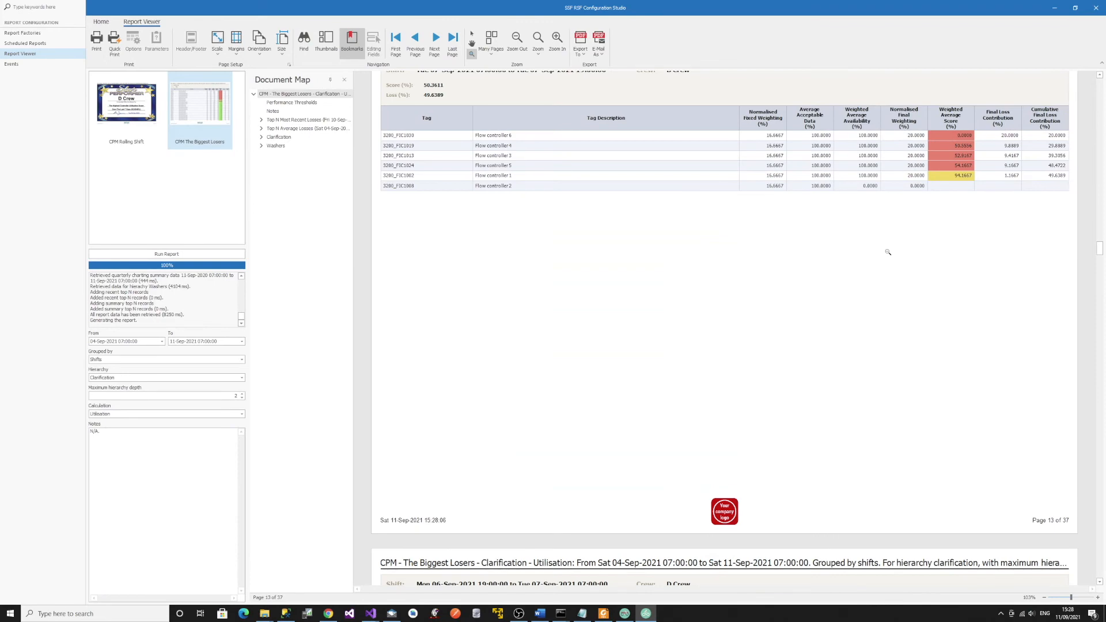
{"action": "scroll", "coordinate": [888, 252], "scroll_direction": "down", "scroll_amount": 8}
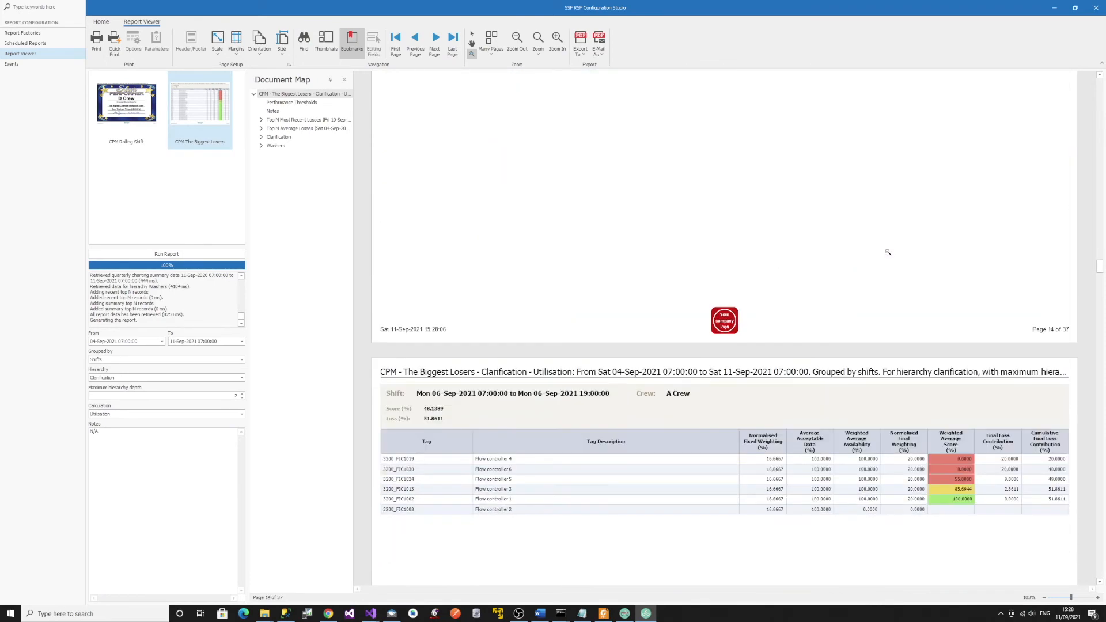
{"action": "scroll", "coordinate": [888, 252], "scroll_direction": "down", "scroll_amount": 8}
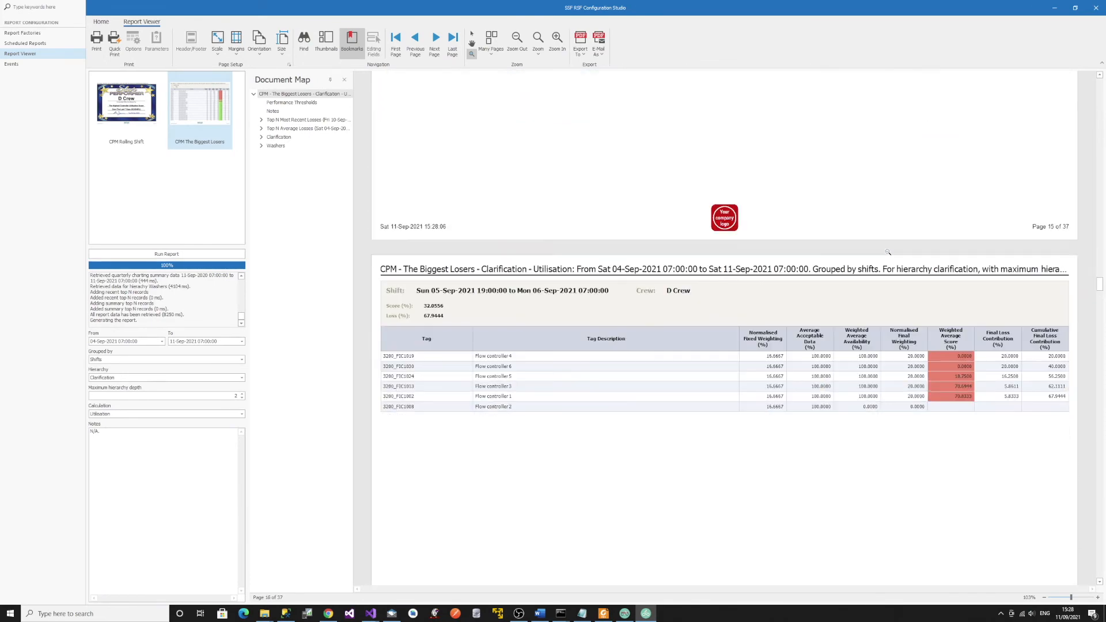
{"action": "scroll", "coordinate": [888, 252], "scroll_direction": "down", "scroll_amount": 15}
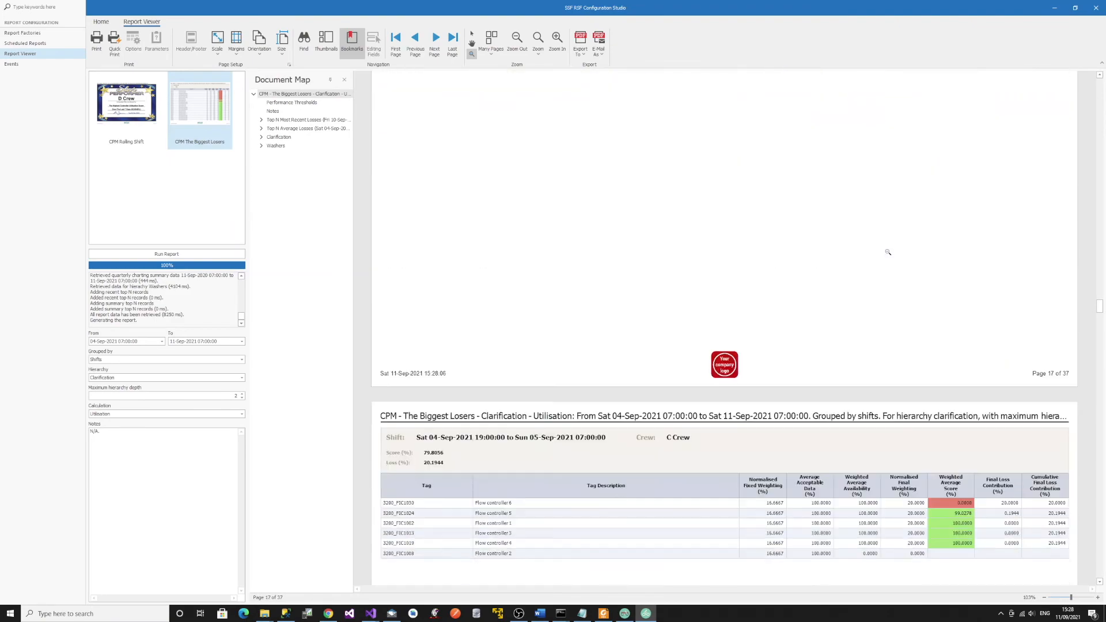
{"action": "scroll", "coordinate": [888, 252], "scroll_direction": "down", "scroll_amount": 15}
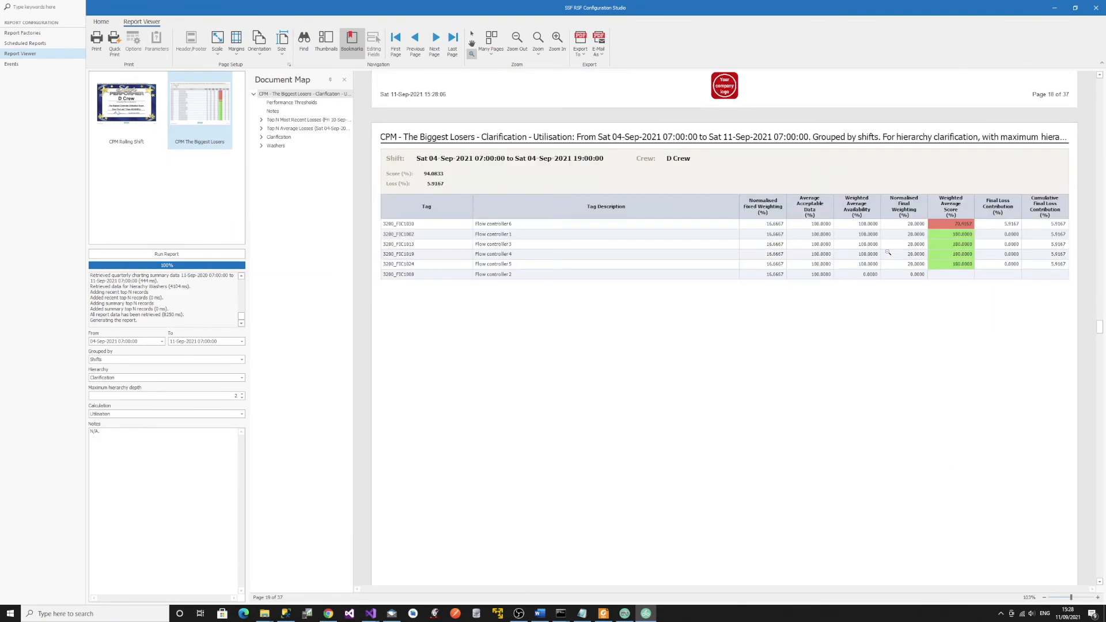
{"action": "scroll", "coordinate": [888, 251], "scroll_direction": "down", "scroll_amount": 8}
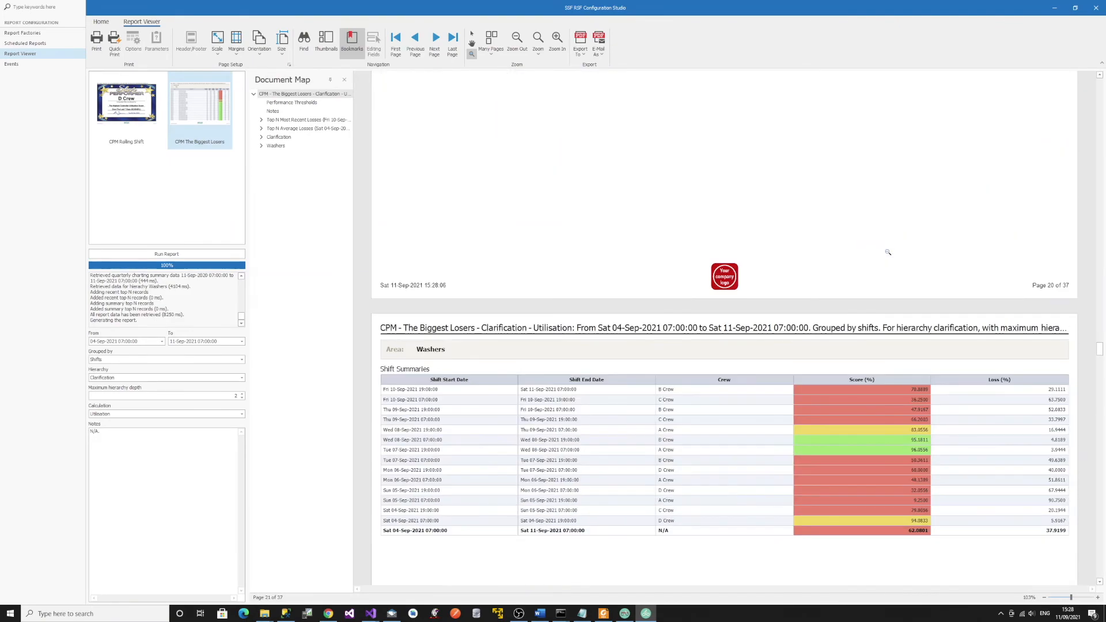
{"action": "scroll", "coordinate": [888, 252], "scroll_direction": "up", "scroll_amount": 4}
{"action": "left_click_drag", "start_coordinate": [1102, 347], "coordinate": [1103, 84]}
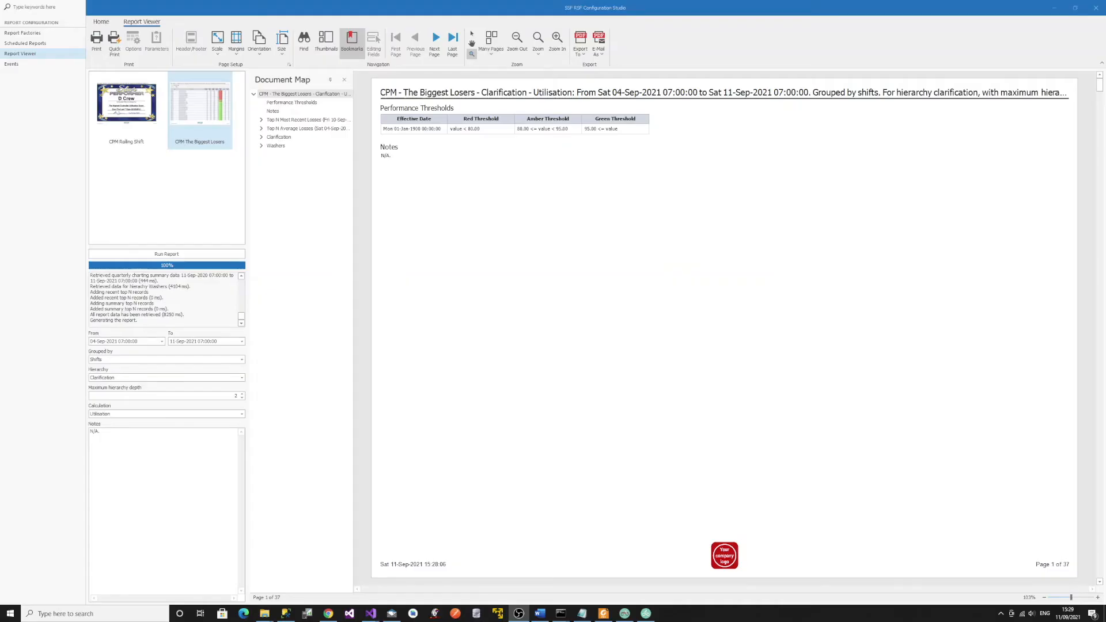
Add a scheduled report that uses the CPM Rolling Shift report factory.
{"action": "left_click", "coordinate": [19, 43]}
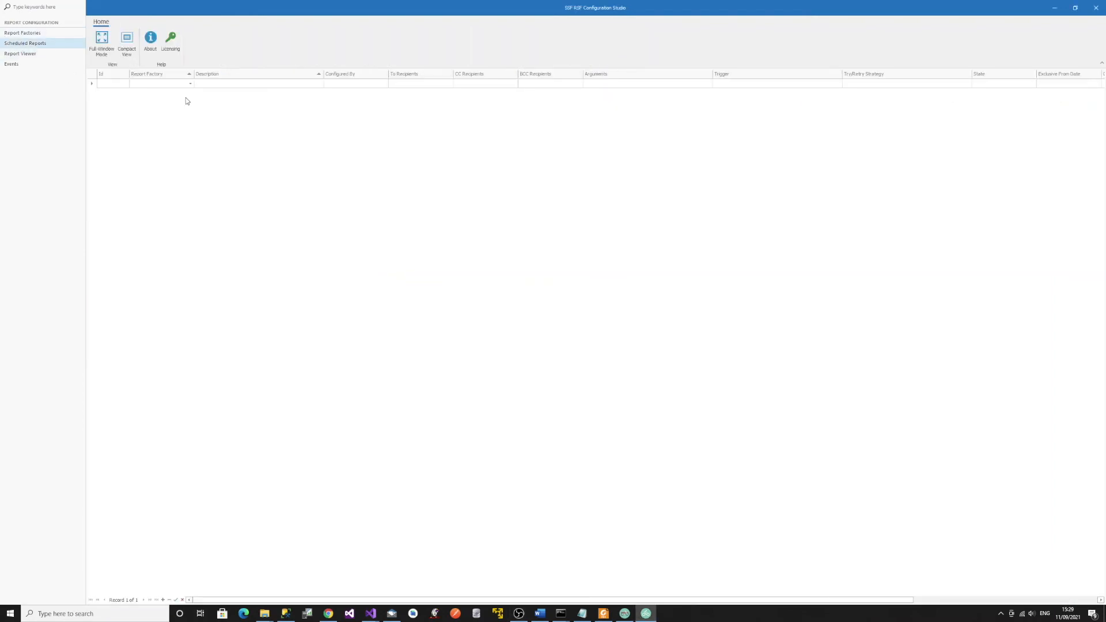
{"action": "left_click", "coordinate": [190, 83]}
{"action": "left_click", "coordinate": [167, 102]}
Set the hierarchy in the scheduled Rolling Shift report's arguments to Clarification.
{"action": "left_click", "coordinate": [706, 85]}
{"action": "left_click", "coordinate": [709, 84]}
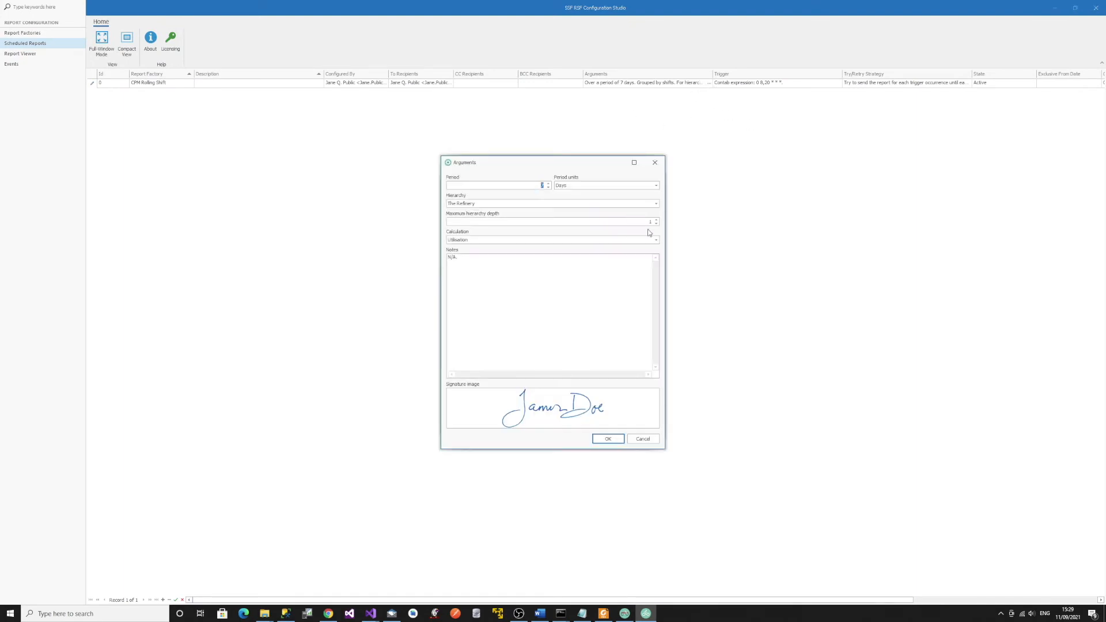
{"action": "left_click", "coordinate": [656, 205]}
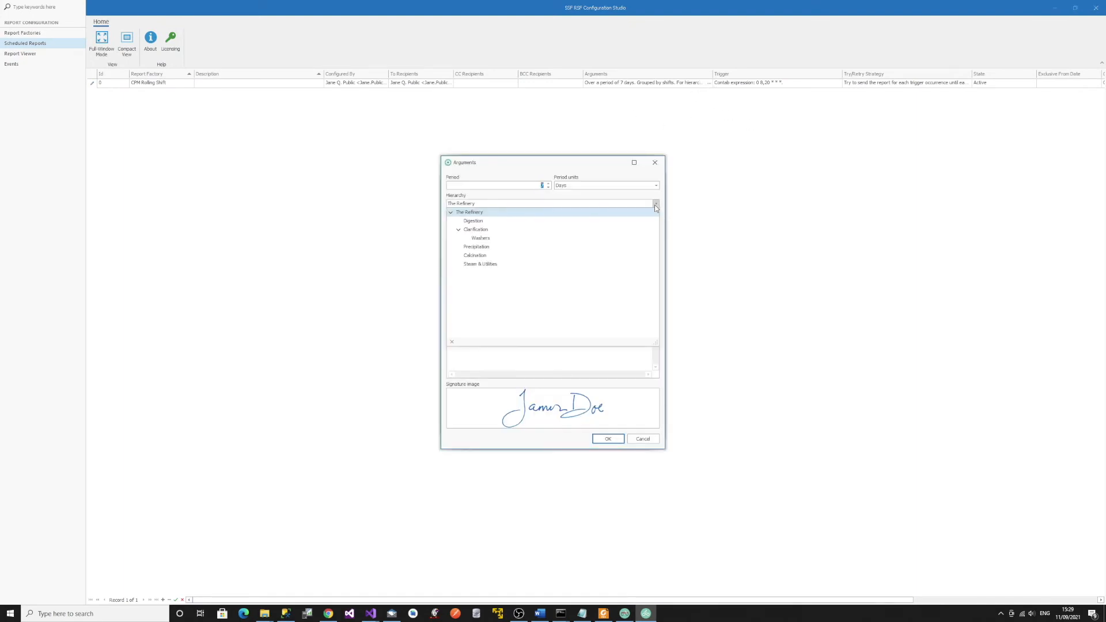
{"action": "left_click", "coordinate": [496, 230]}
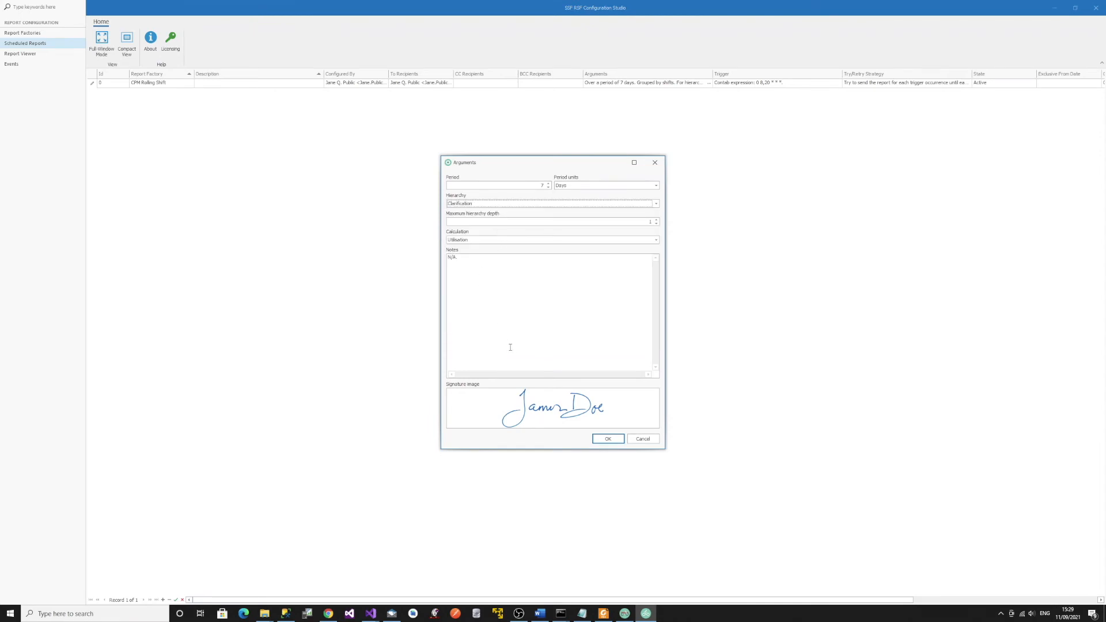
{"action": "left_click", "coordinate": [608, 440]}
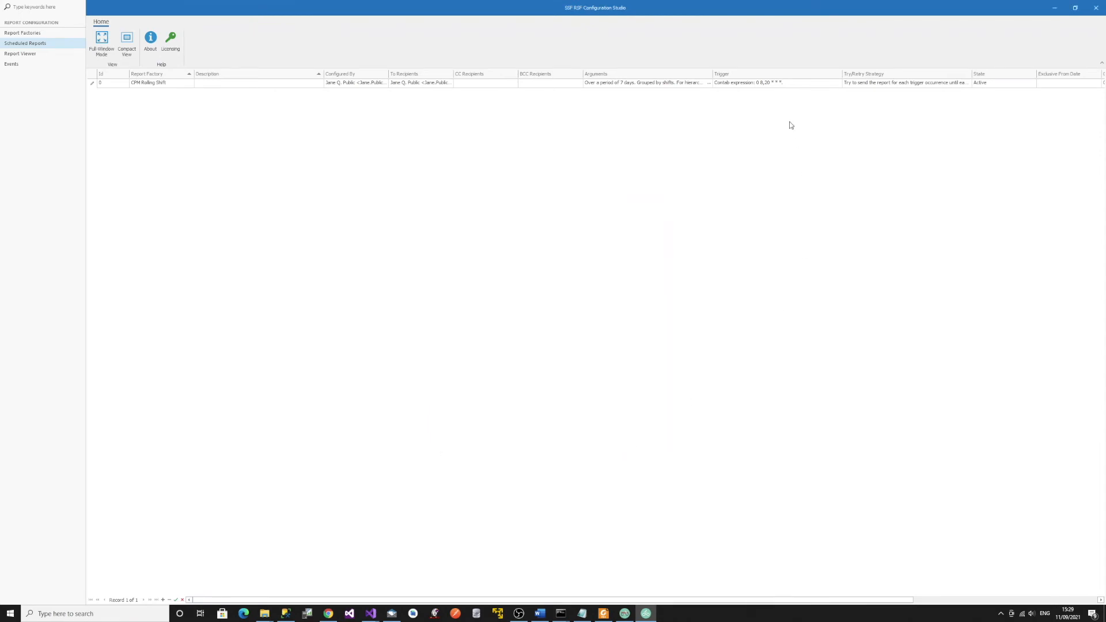
Test the occurrences of the scheduled Rolling Shift report's crontab trigger from 12-Sep-2020 to 11-Sep-2021 and look through the list.
{"action": "left_click", "coordinate": [839, 84]}
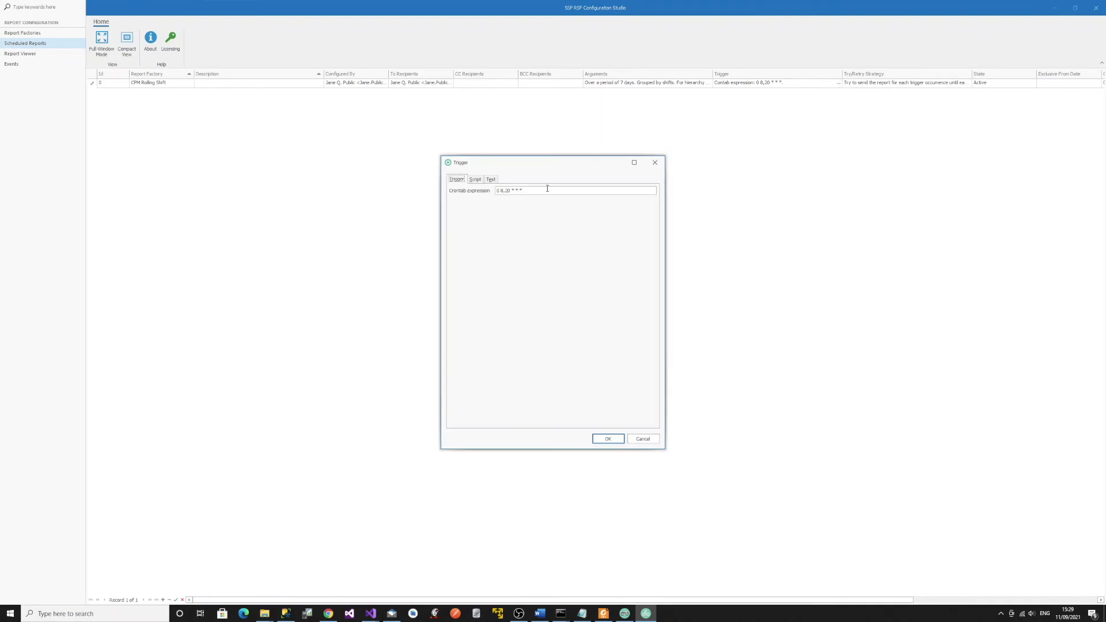
{"action": "left_click", "coordinate": [491, 180]}
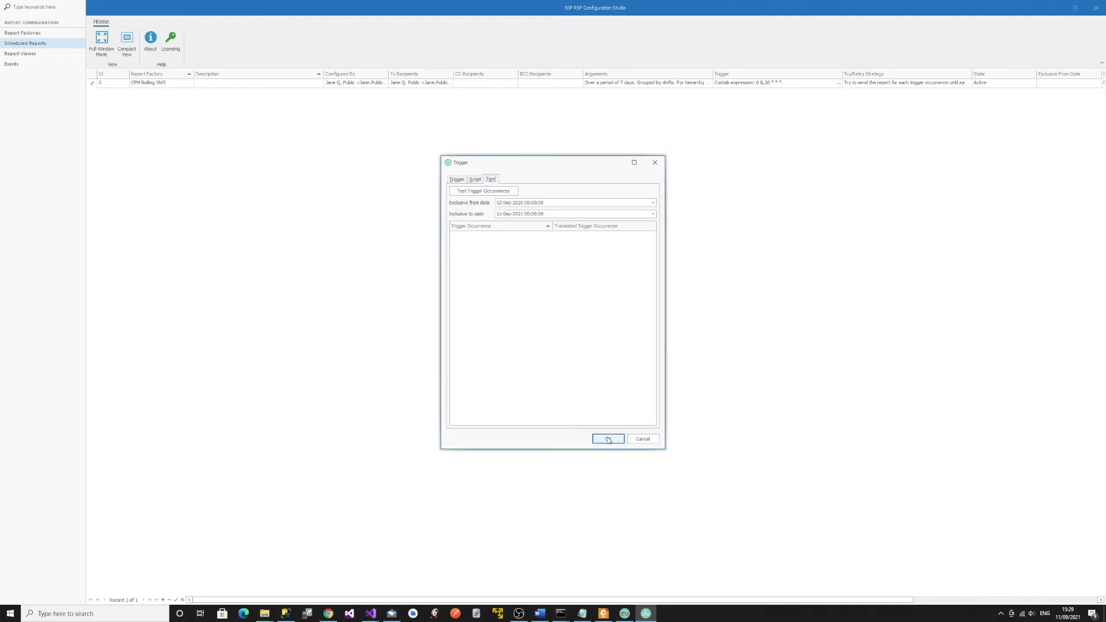
{"action": "left_click", "coordinate": [491, 191]}
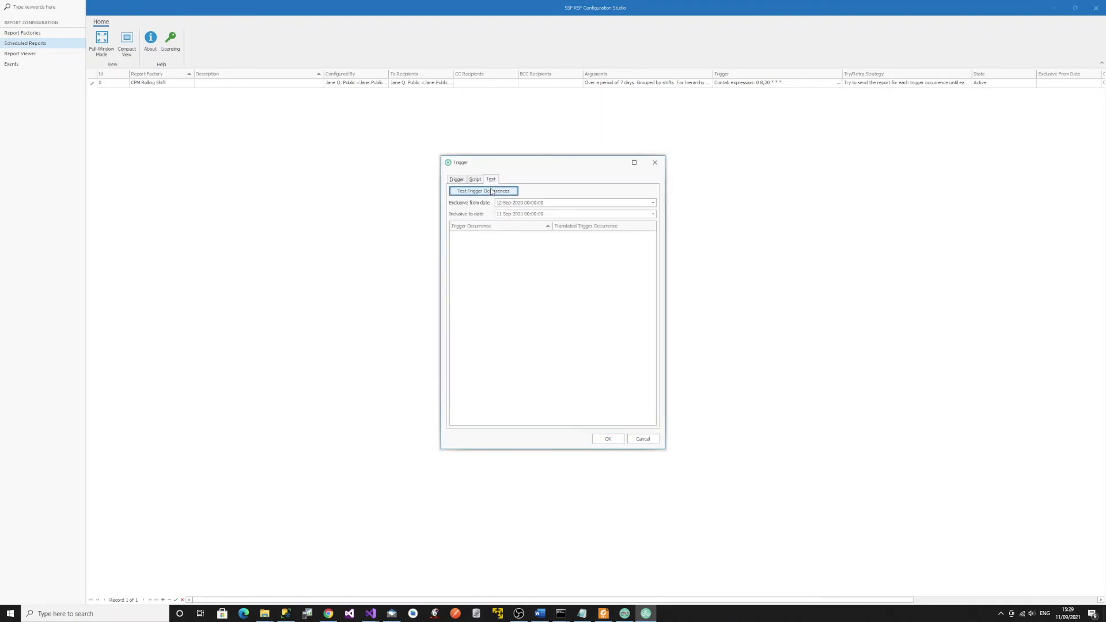
{"action": "mouse_move", "coordinate": [652, 245]}
{"action": "left_mouse_down"}
{"action": "mouse_move", "coordinate": [655, 276]}
{"action": "mouse_move", "coordinate": [653, 237]}
{"action": "left_mouse_up"}
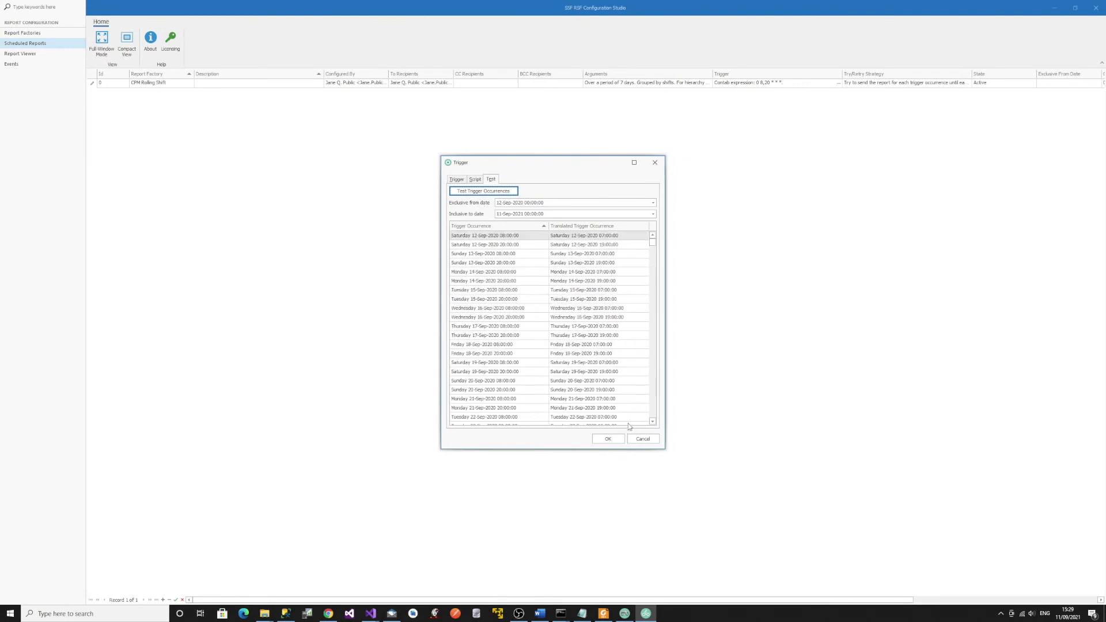
{"action": "left_click", "coordinate": [609, 439]}
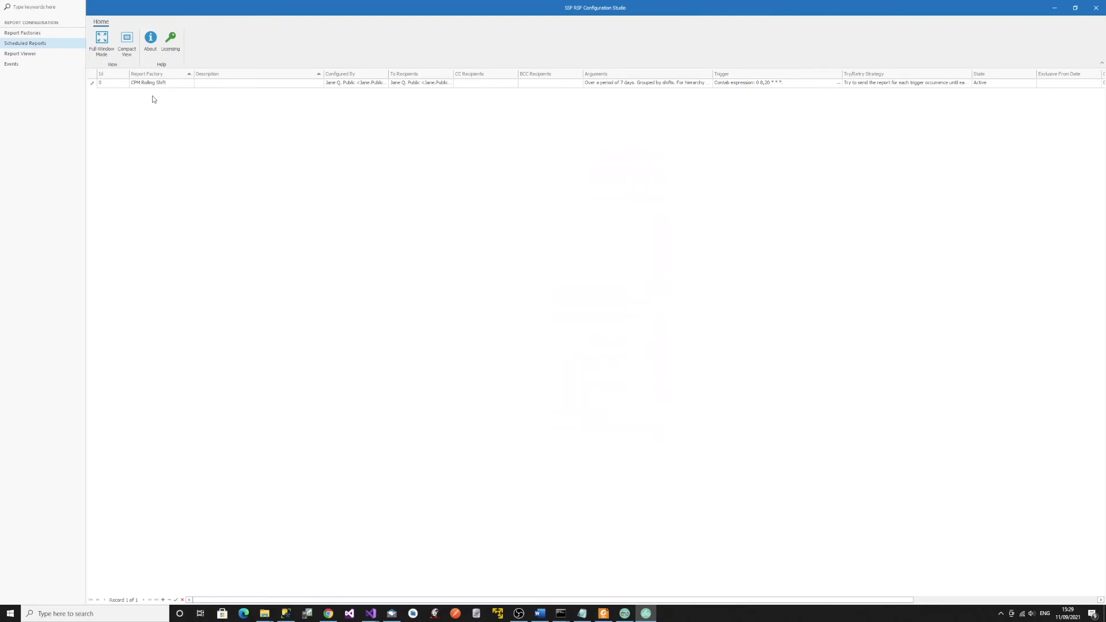
Add a scheduled report that uses the CPM The Biggest Losers report factory and test the parsing of its To recipients' email addresses.
{"action": "left_click", "coordinate": [190, 92]}
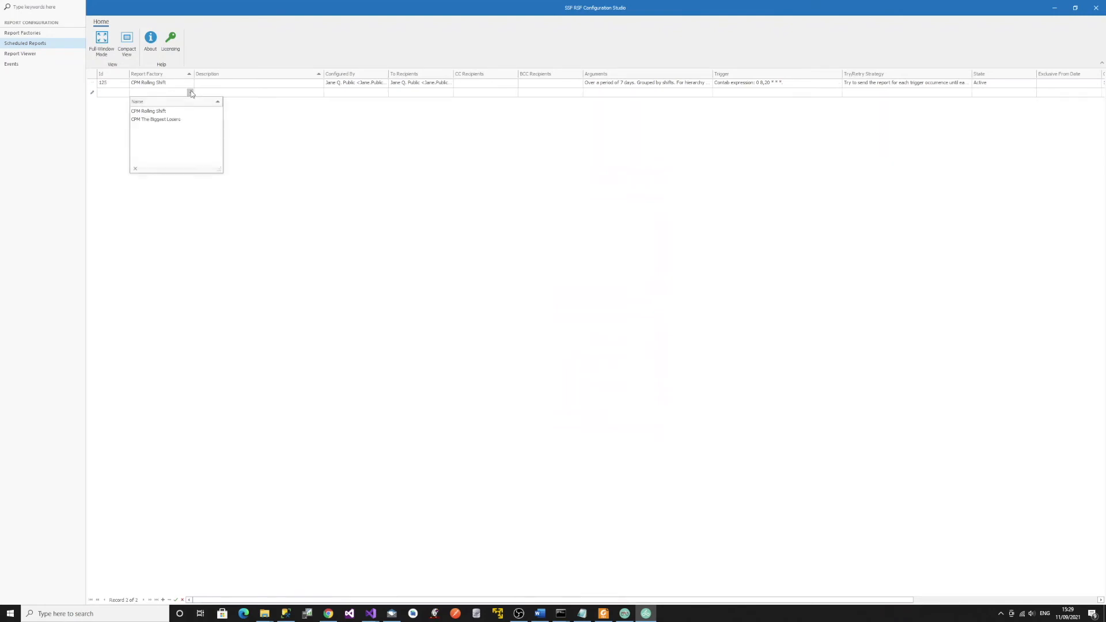
{"action": "left_click", "coordinate": [171, 120]}
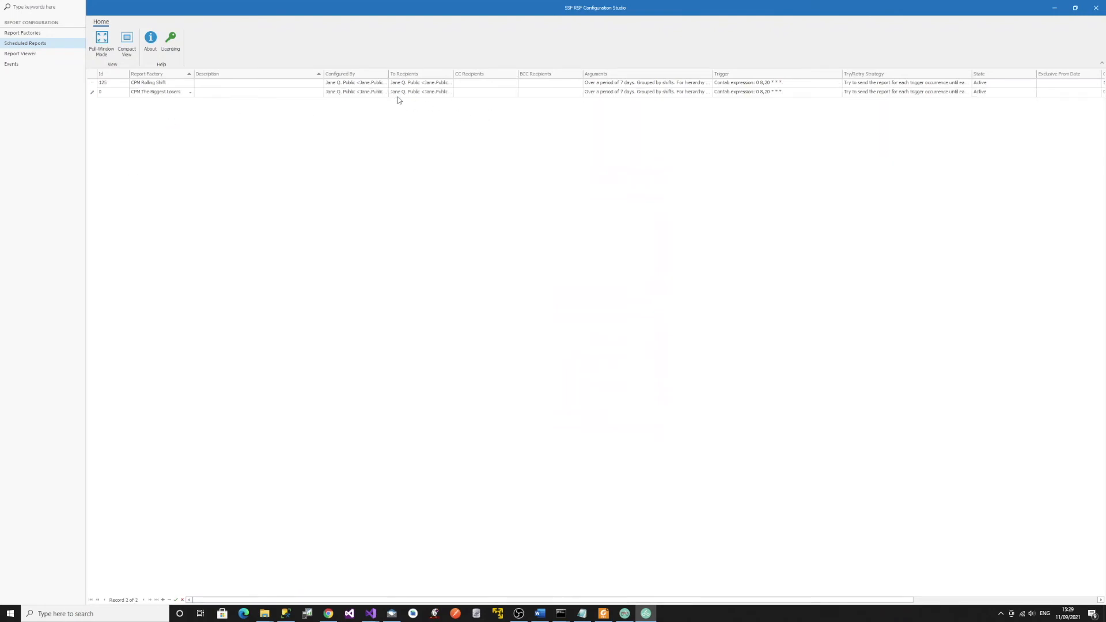
{"action": "left_click", "coordinate": [449, 92]}
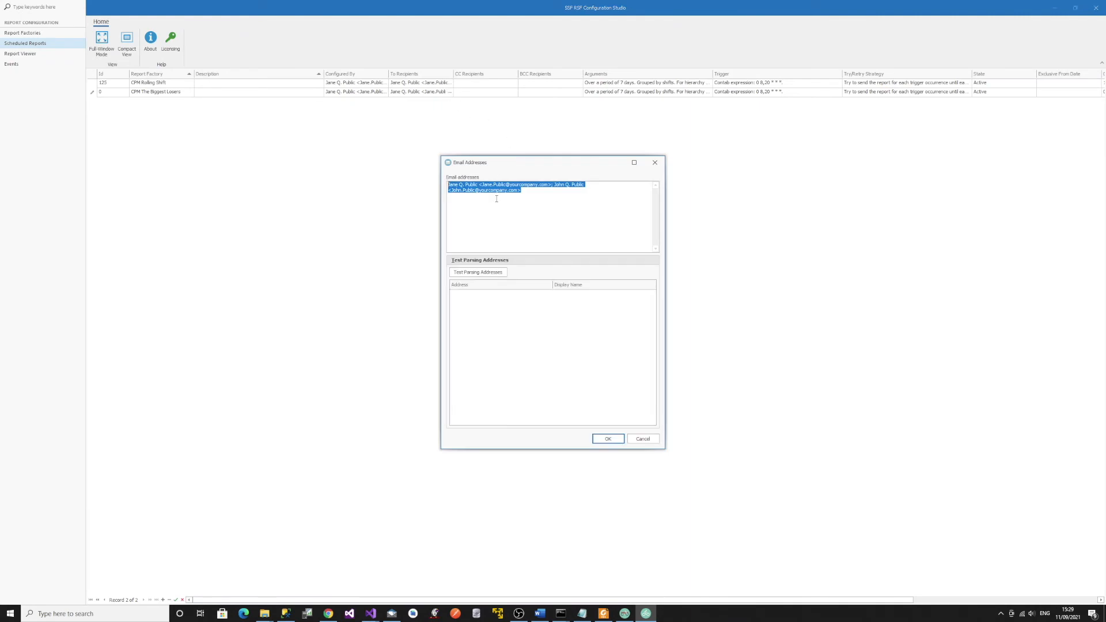
{"action": "left_click", "coordinate": [479, 275]}
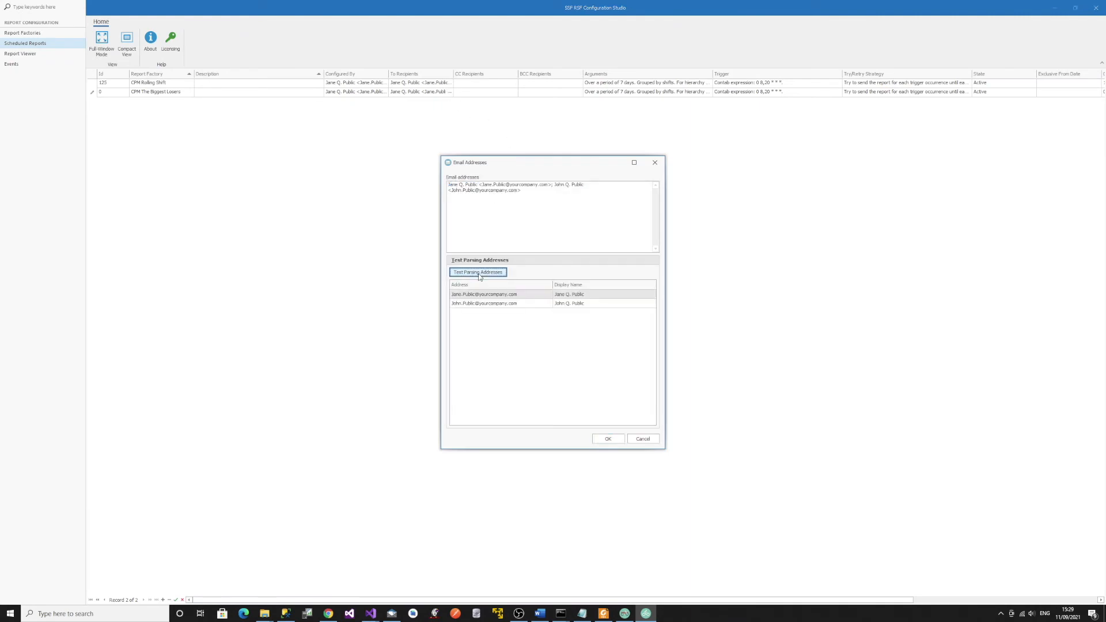
{"action": "left_click", "coordinate": [608, 439]}
Set the hierarchy in the scheduled Biggest Losers report's arguments to Clarification and check its crontab trigger expression.
{"action": "left_click", "coordinate": [704, 94]}
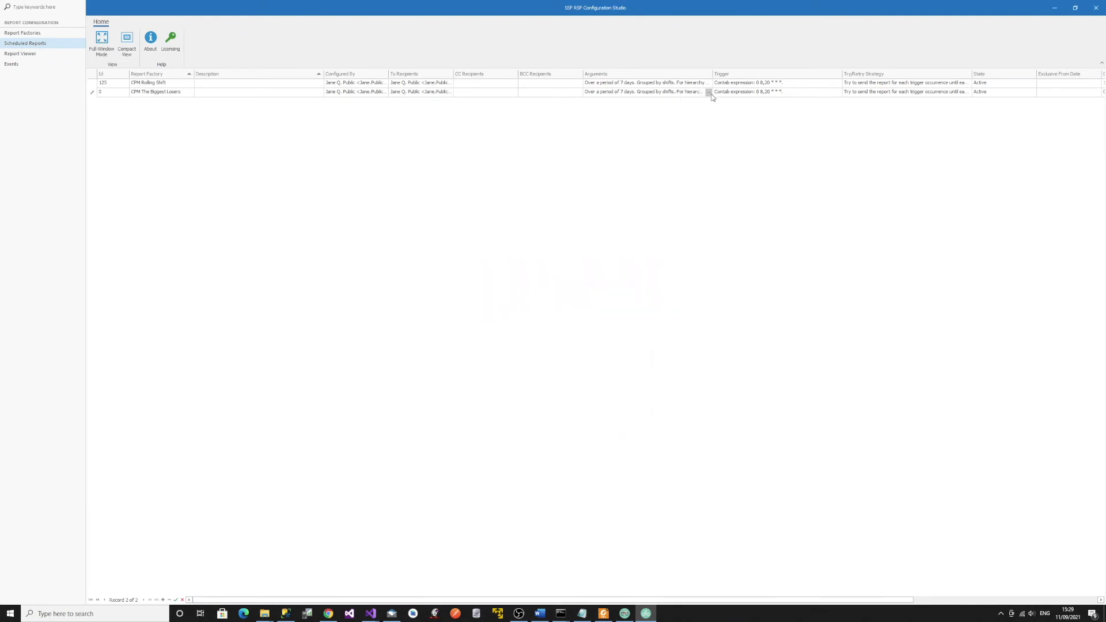
{"action": "left_click", "coordinate": [709, 93]}
{"action": "left_click", "coordinate": [656, 222]}
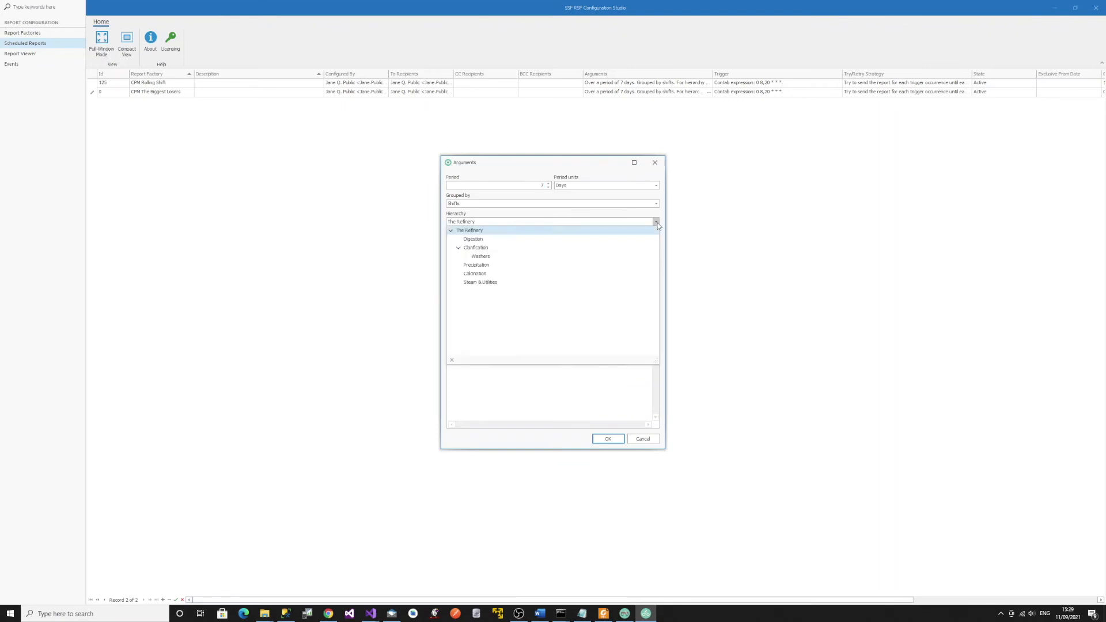
{"action": "left_click", "coordinate": [494, 250]}
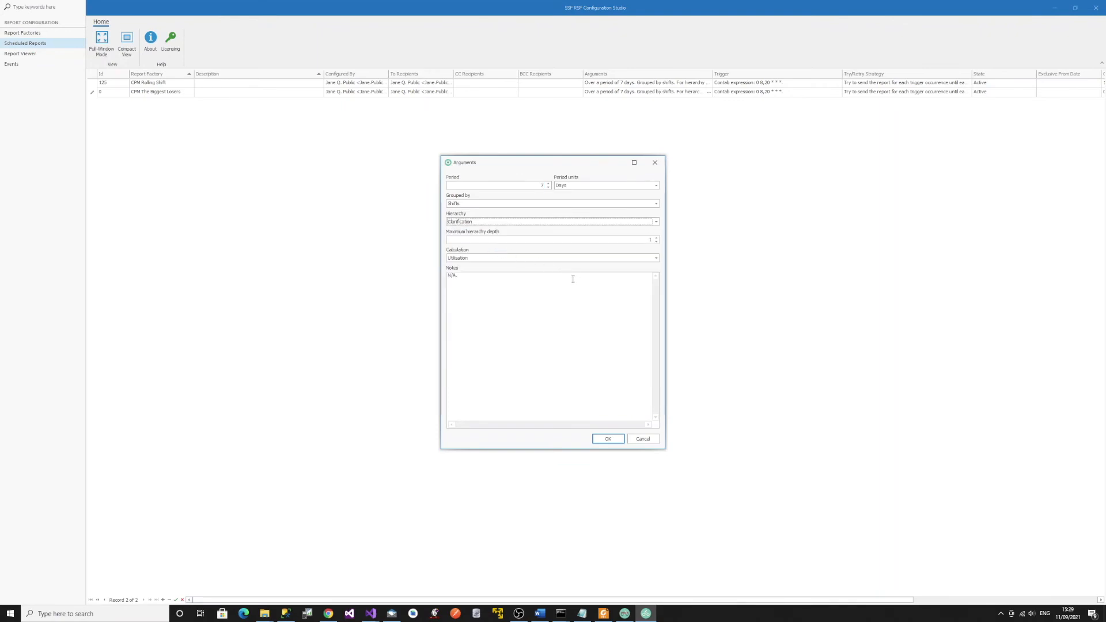
{"action": "left_click", "coordinate": [614, 440]}
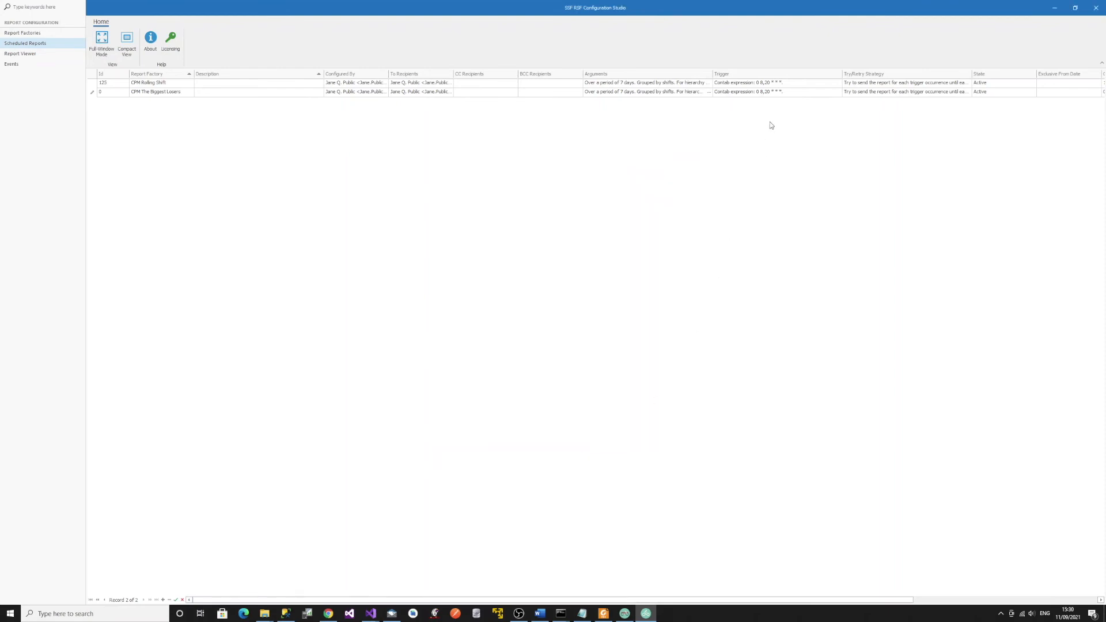
{"action": "left_click", "coordinate": [837, 93]}
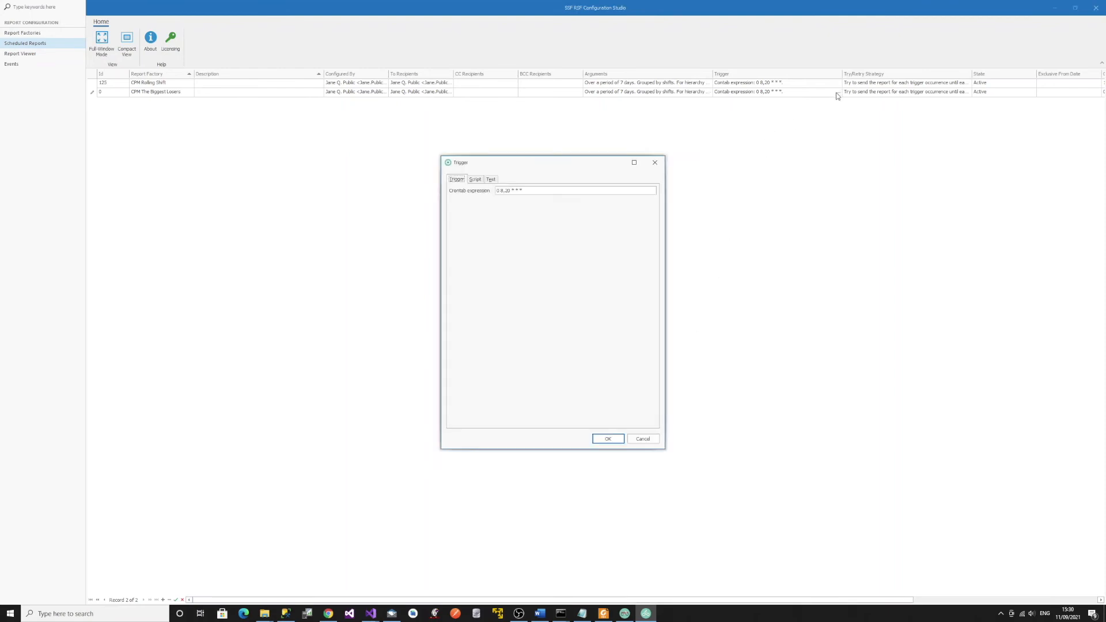
{"action": "left_click", "coordinate": [606, 439]}
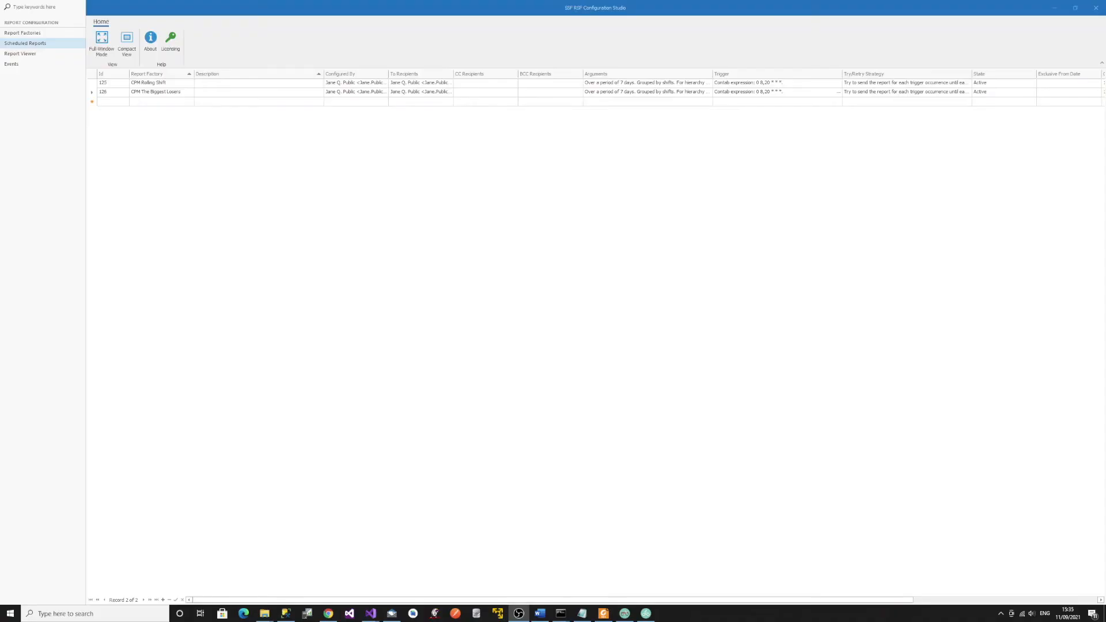
Switch to the Command Prompt and run SSF.RSF.ReportSender.exe to send the scheduled reports.
{"action": "mouse_move", "coordinate": [560, 613]}
{"action": "left_click", "coordinate": [592, 592]}
{"action": "type", "text": "SSF.RSF.ReportSender.exe"}
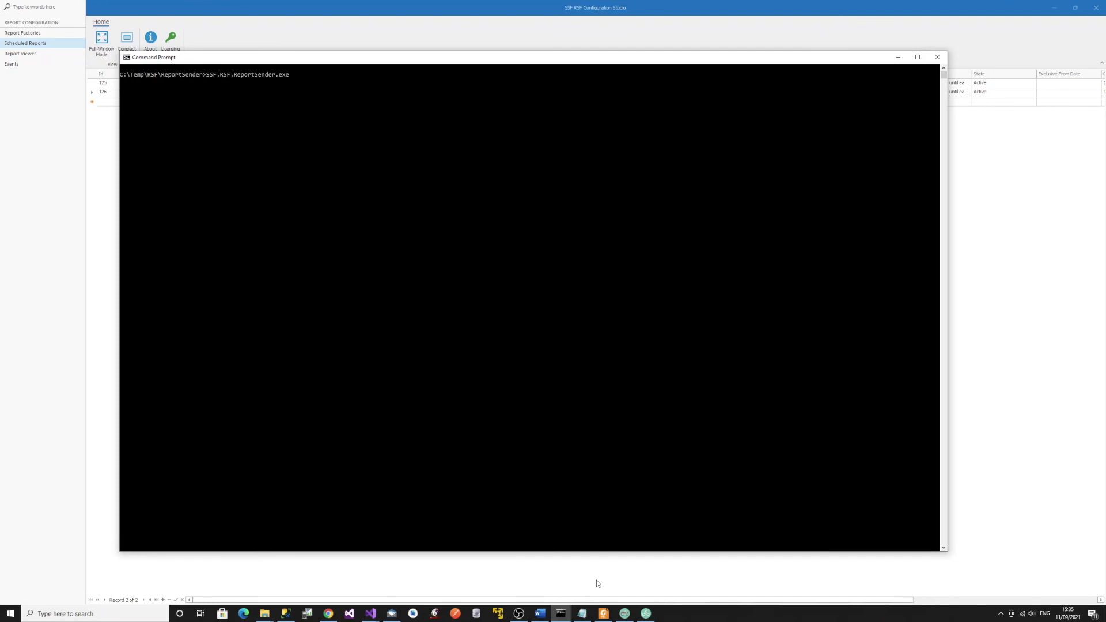
{"action": "key", "text": "Return"}
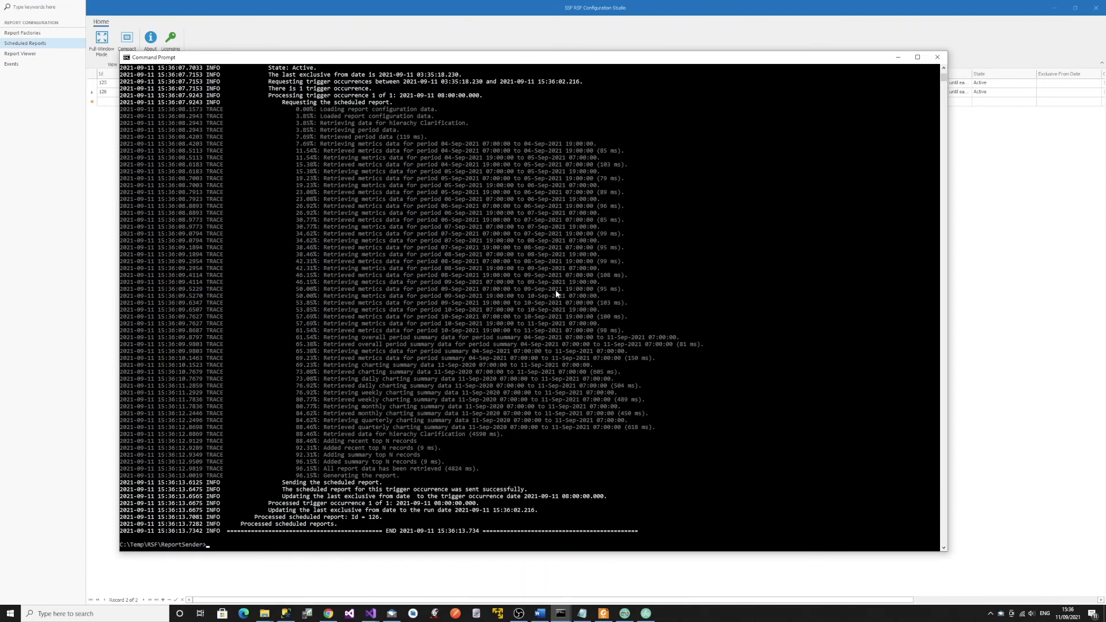
Switch to Papercut SMTP, open the PDF attached to the Rolling Shift email, and look through its pages at actual size.
{"action": "left_click", "coordinate": [1001, 567]}
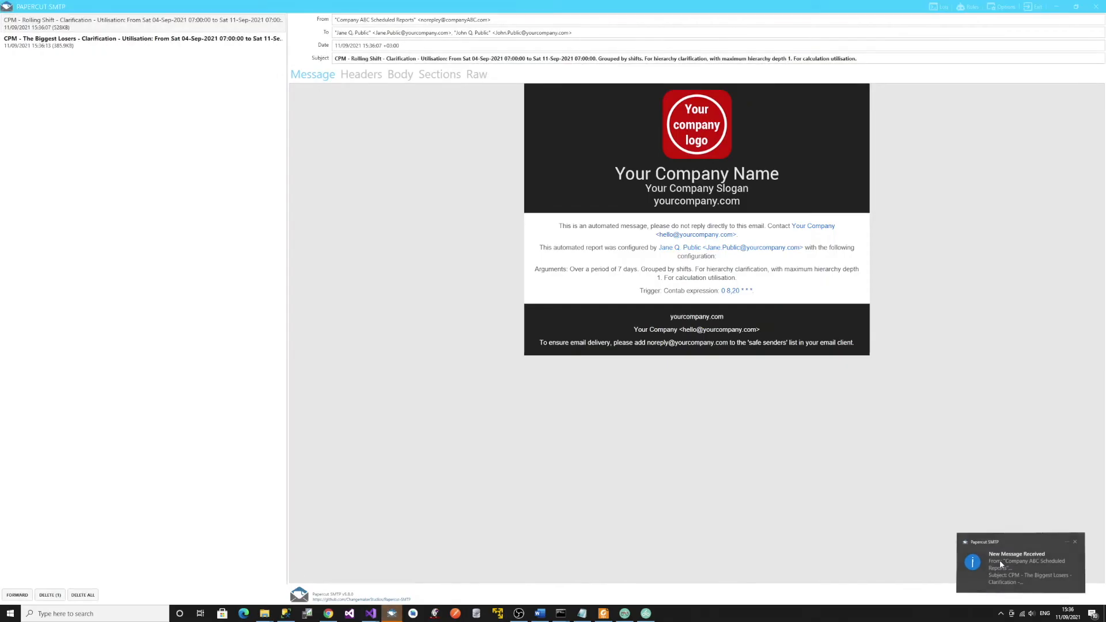
{"action": "left_click", "coordinate": [439, 80]}
{"action": "left_click", "coordinate": [407, 112]}
{"action": "left_click", "coordinate": [389, 123]}
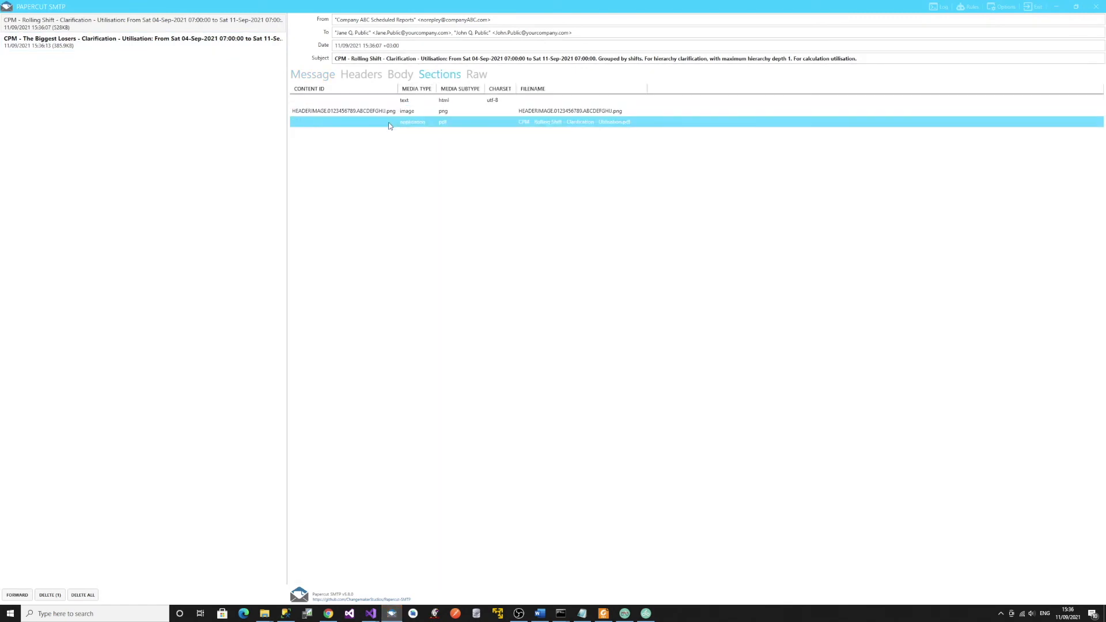
{"action": "double_click", "coordinate": [390, 125]}
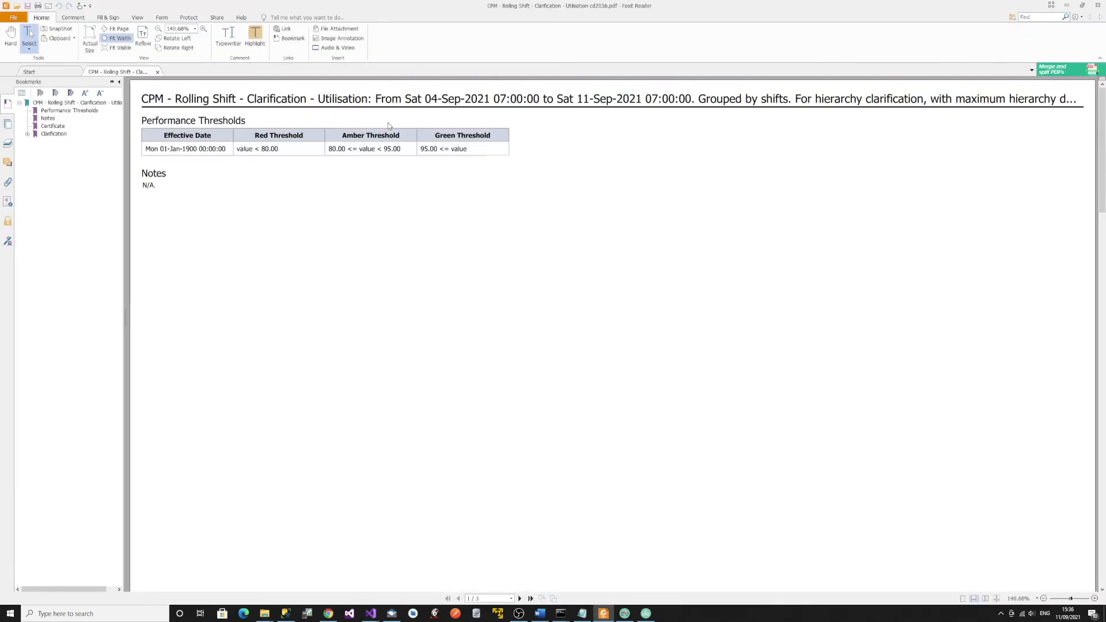
{"action": "left_click", "coordinate": [91, 47]}
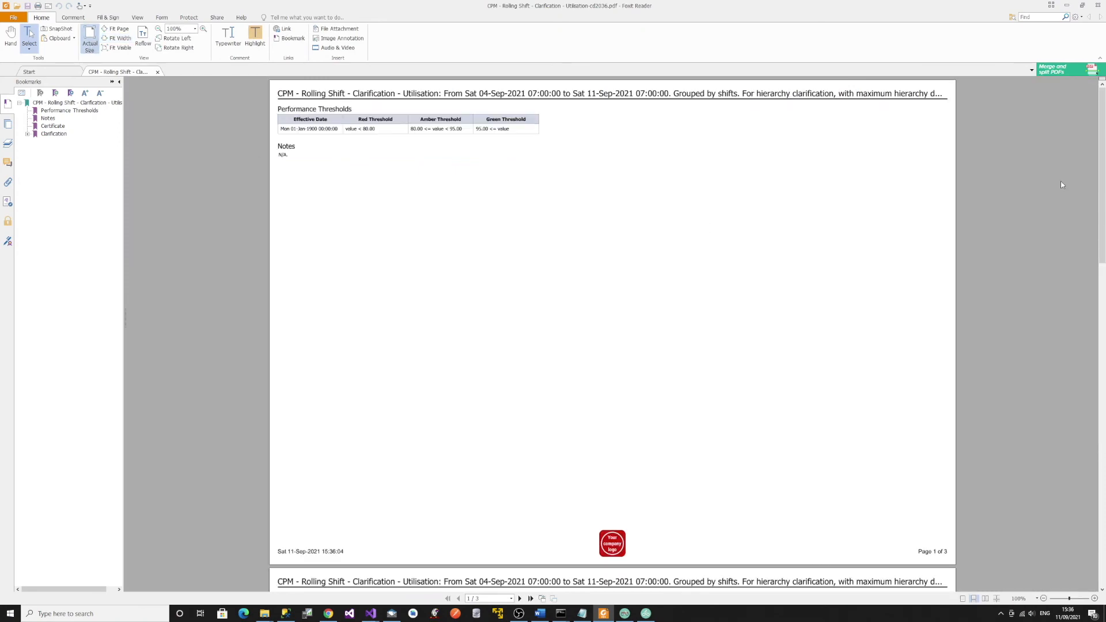
{"action": "mouse_move", "coordinate": [1101, 166]}
{"action": "left_mouse_down"}
{"action": "mouse_move", "coordinate": [1090, 469]}
{"action": "mouse_move", "coordinate": [1089, 151]}
{"action": "left_mouse_up"}
Return to Papercut SMTP, open the PDF attached to the Biggest Losers email, and look through its pages at actual size.
{"action": "left_click", "coordinate": [392, 613]}
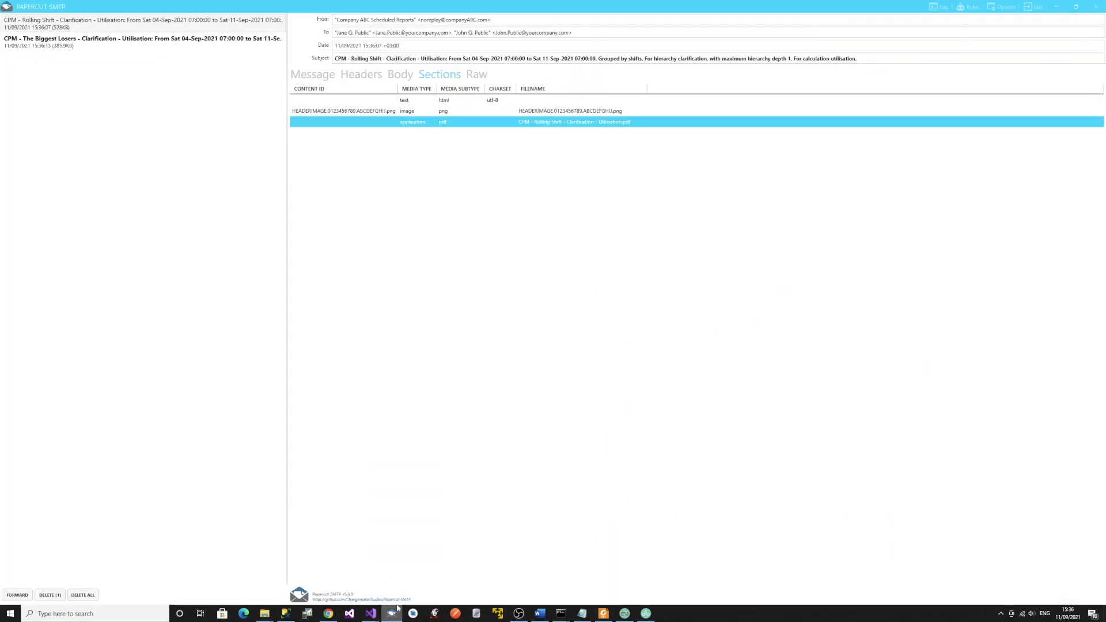
{"action": "left_click", "coordinate": [50, 46]}
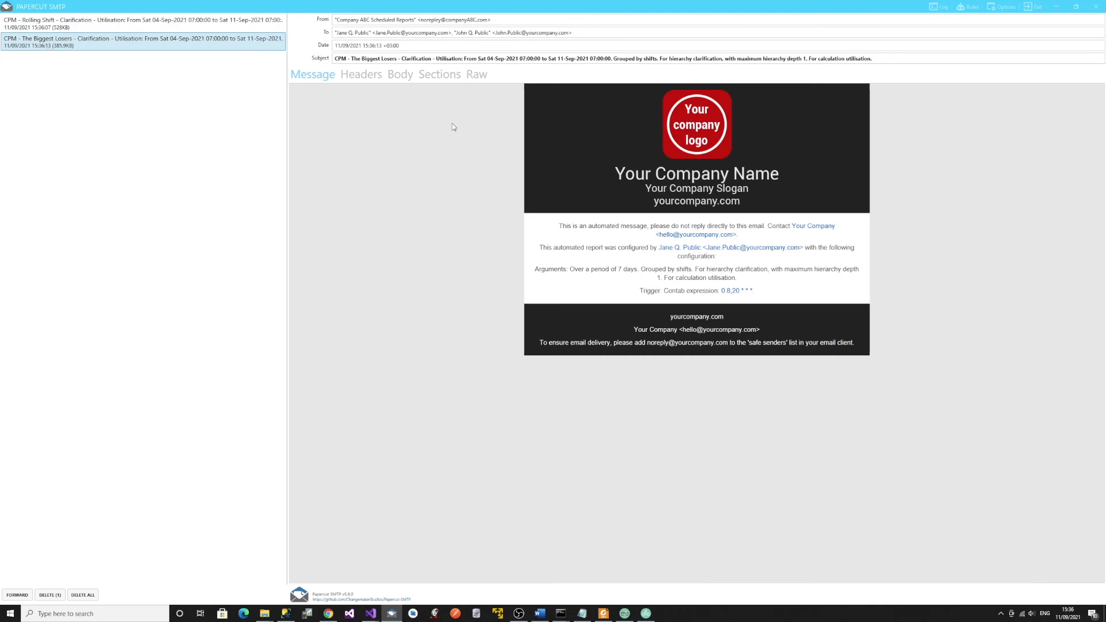
{"action": "left_click", "coordinate": [445, 80]}
{"action": "double_click", "coordinate": [403, 120]}
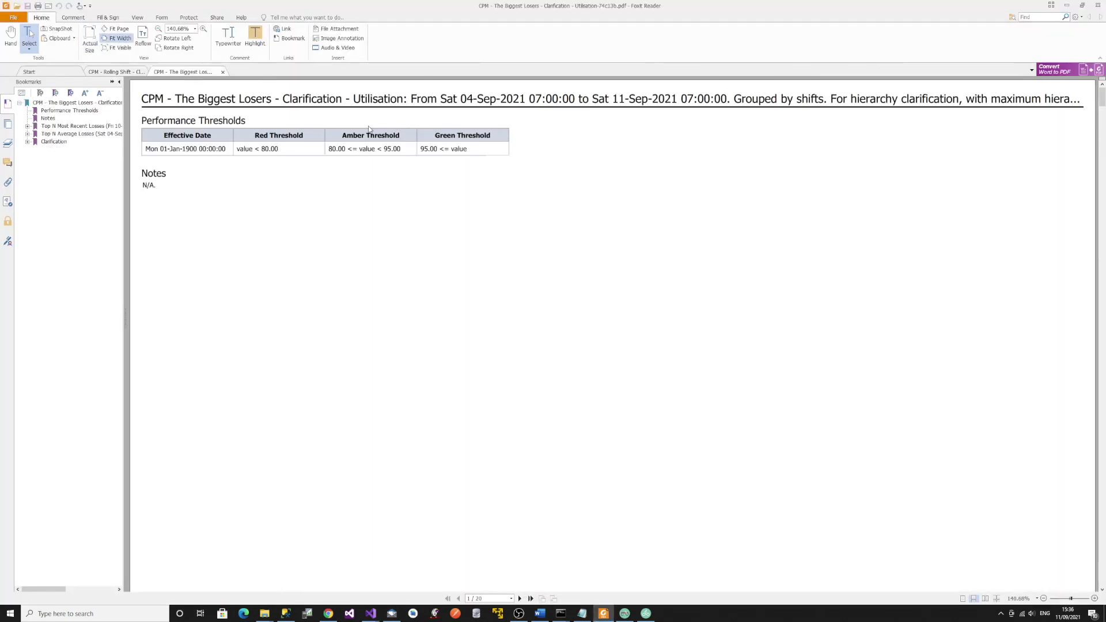
{"action": "left_click", "coordinate": [91, 40]}
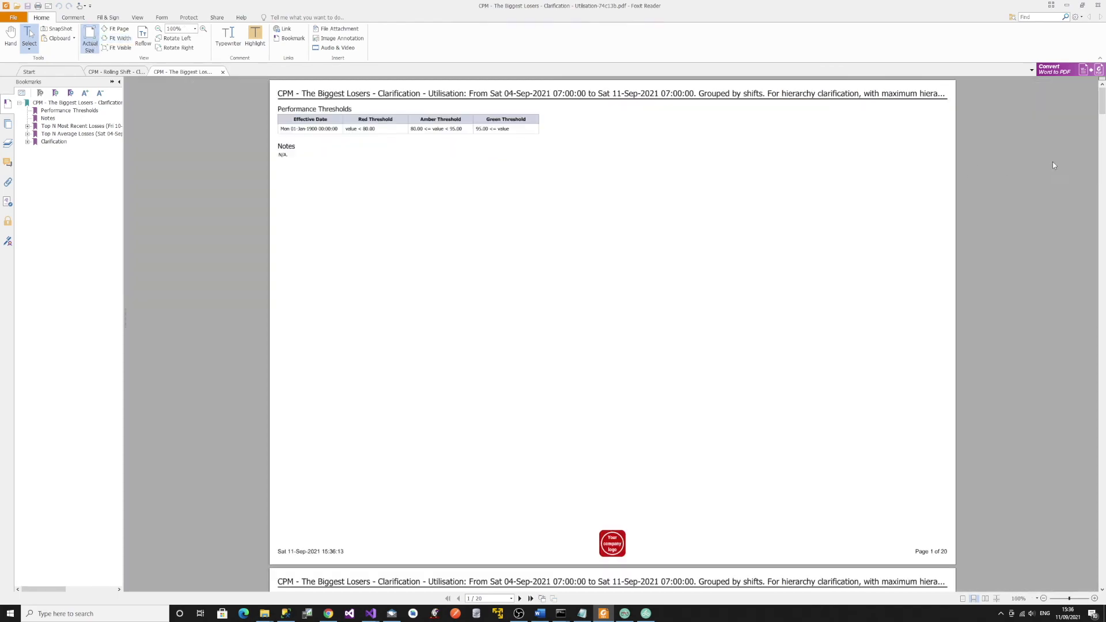
{"action": "left_click_drag", "start_coordinate": [1104, 105], "coordinate": [1058, 94]}
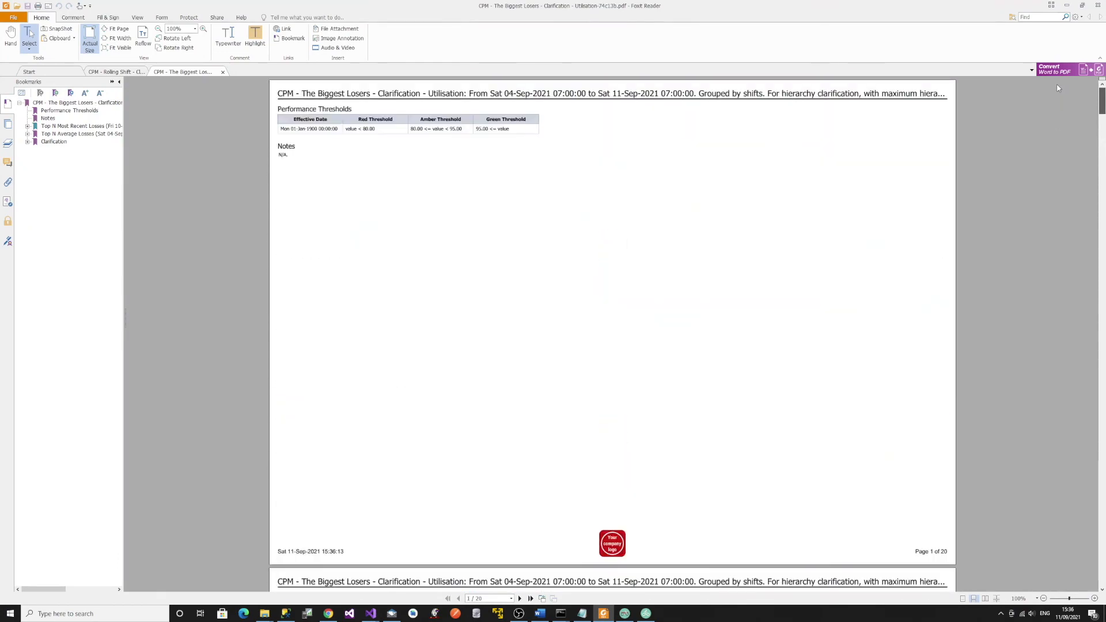